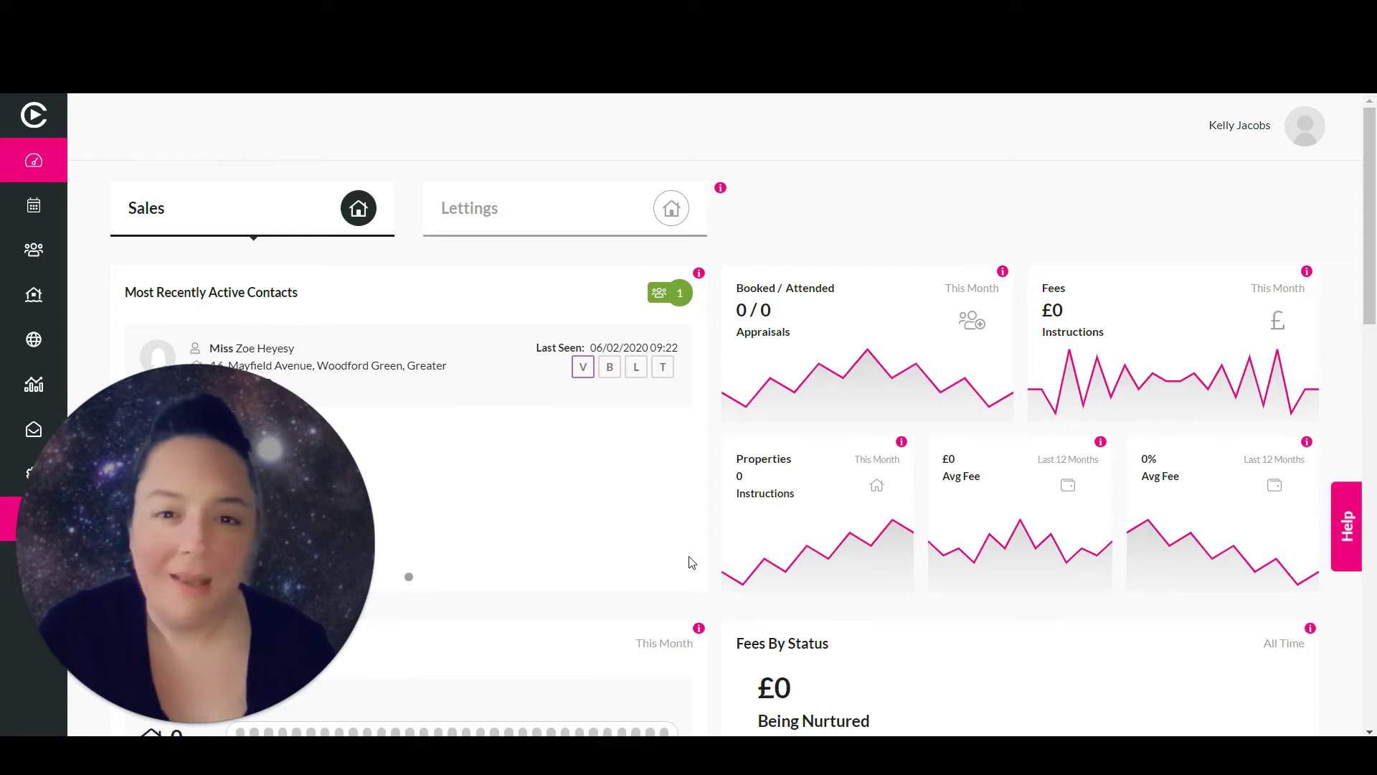
Start a Market Appraisal appointment booking for Friday 22 May from the calendar
mouse_move(170, 719)
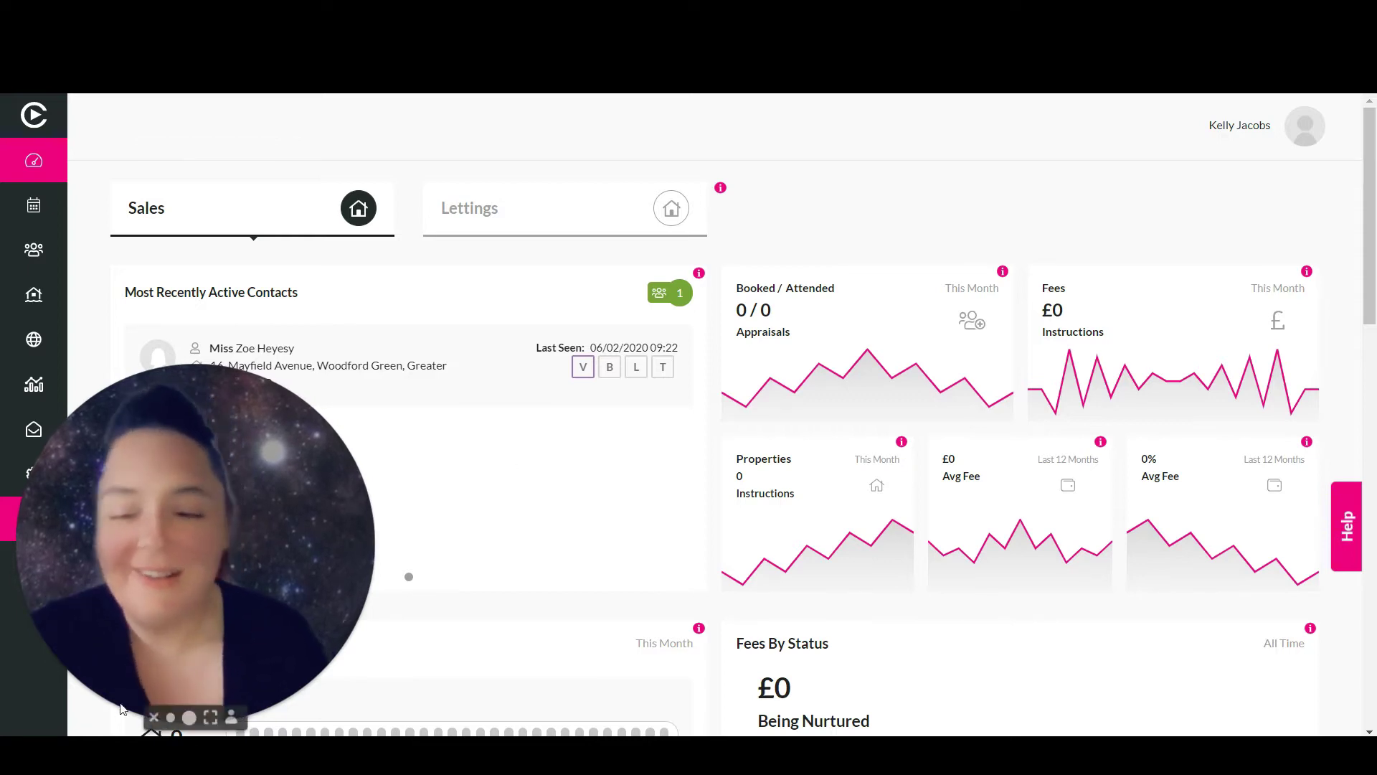
left_click(171, 718)
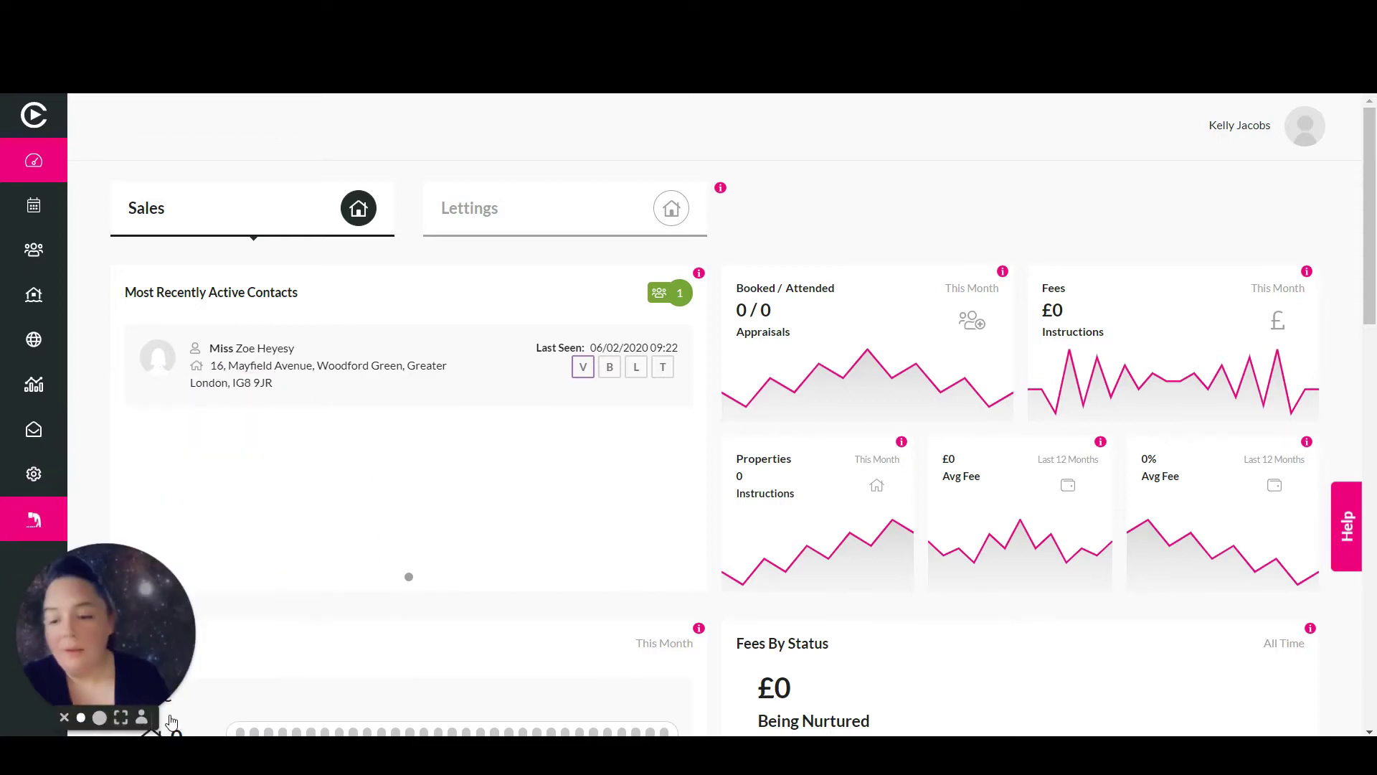
left_click(42, 206)
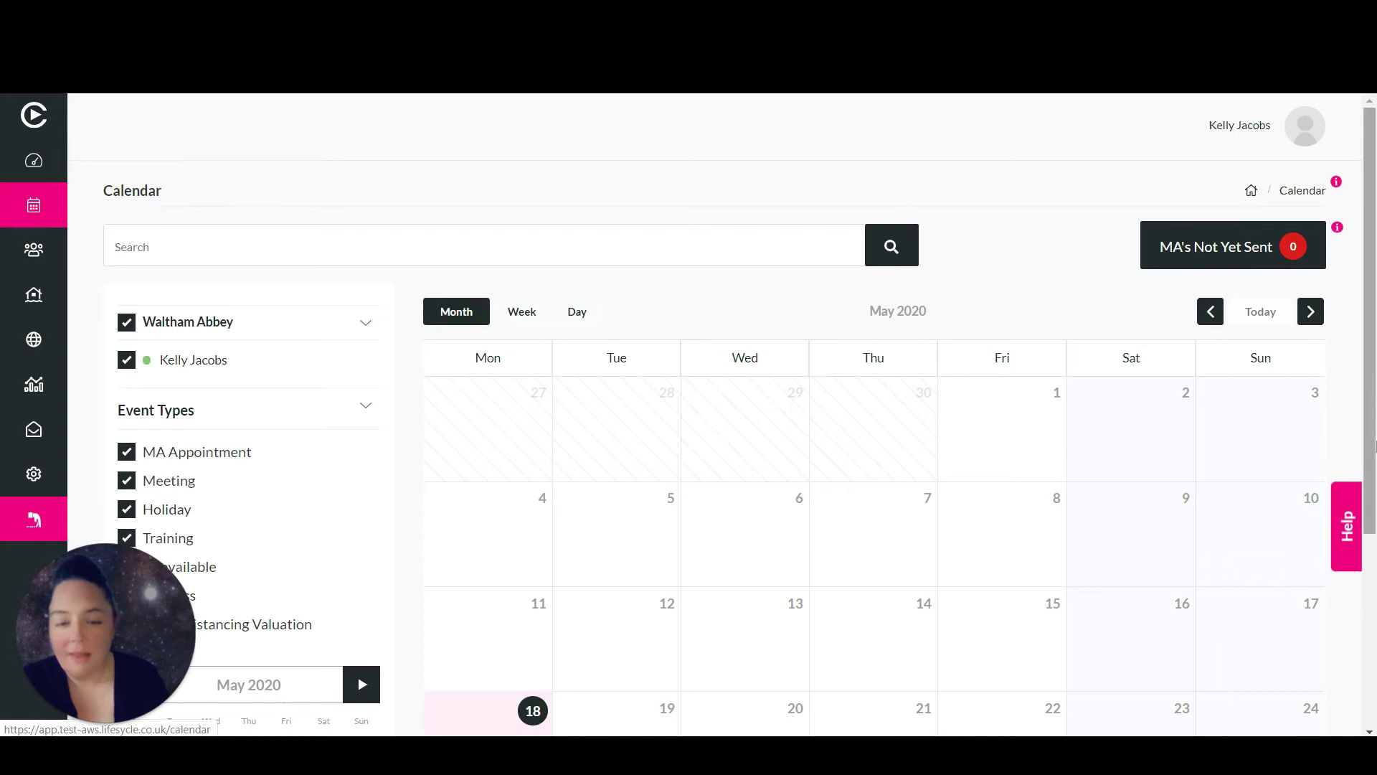
scroll(1375, 466, "down", 2)
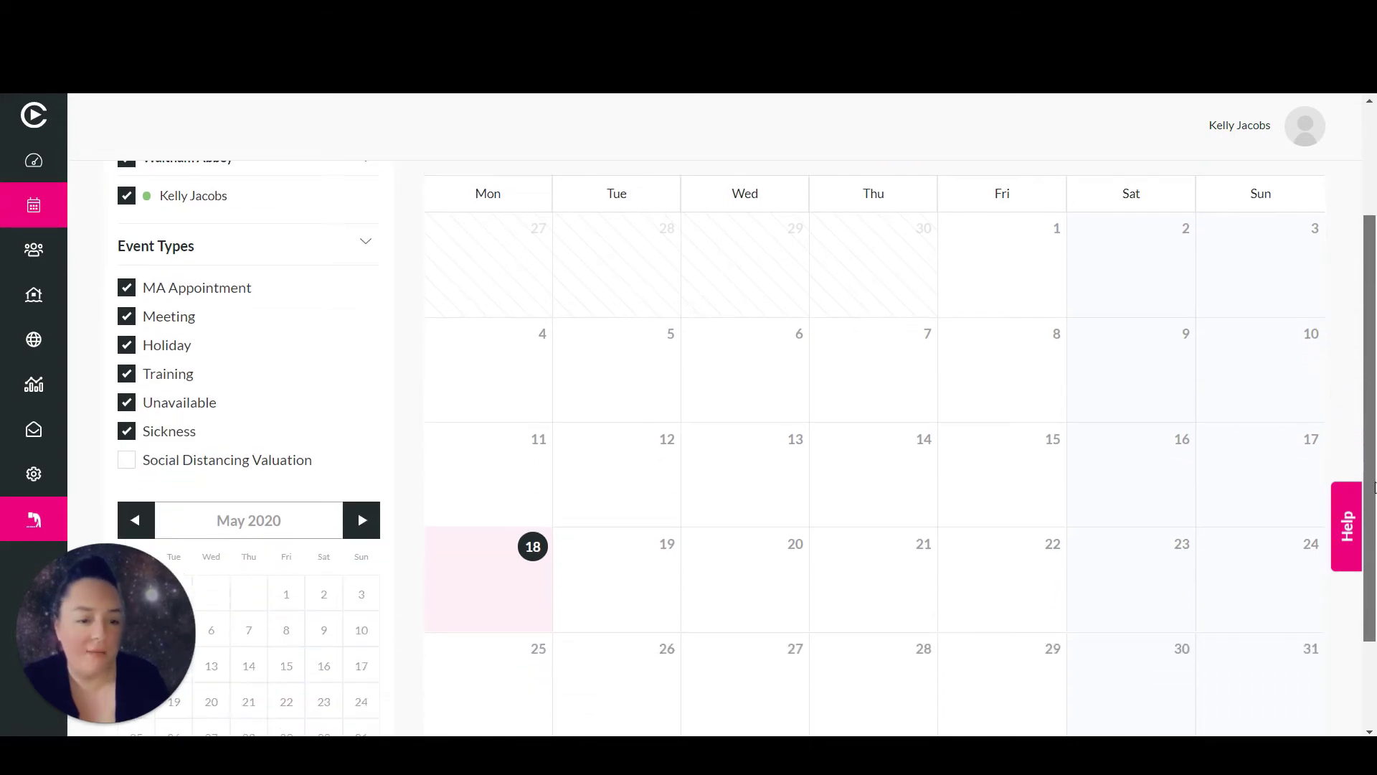
left_click(1000, 558)
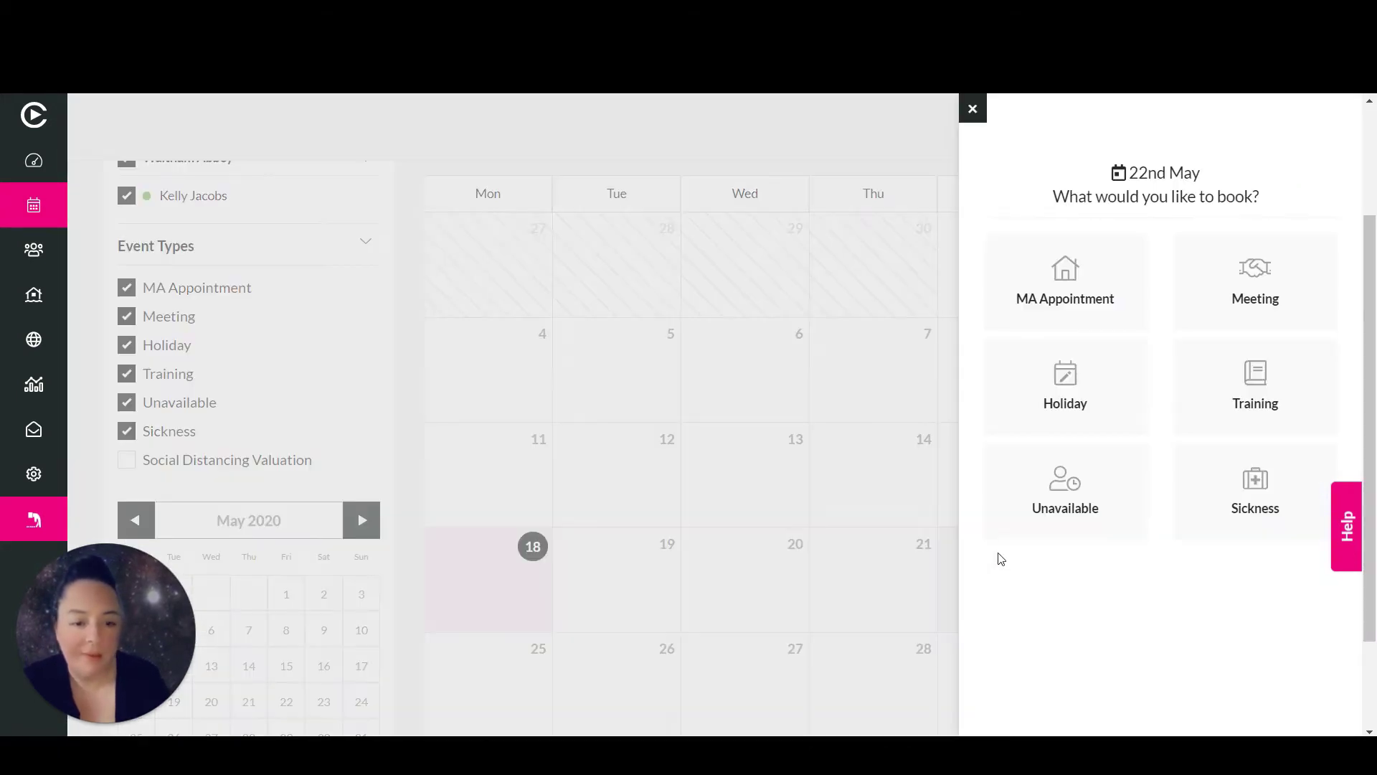
left_click(1044, 291)
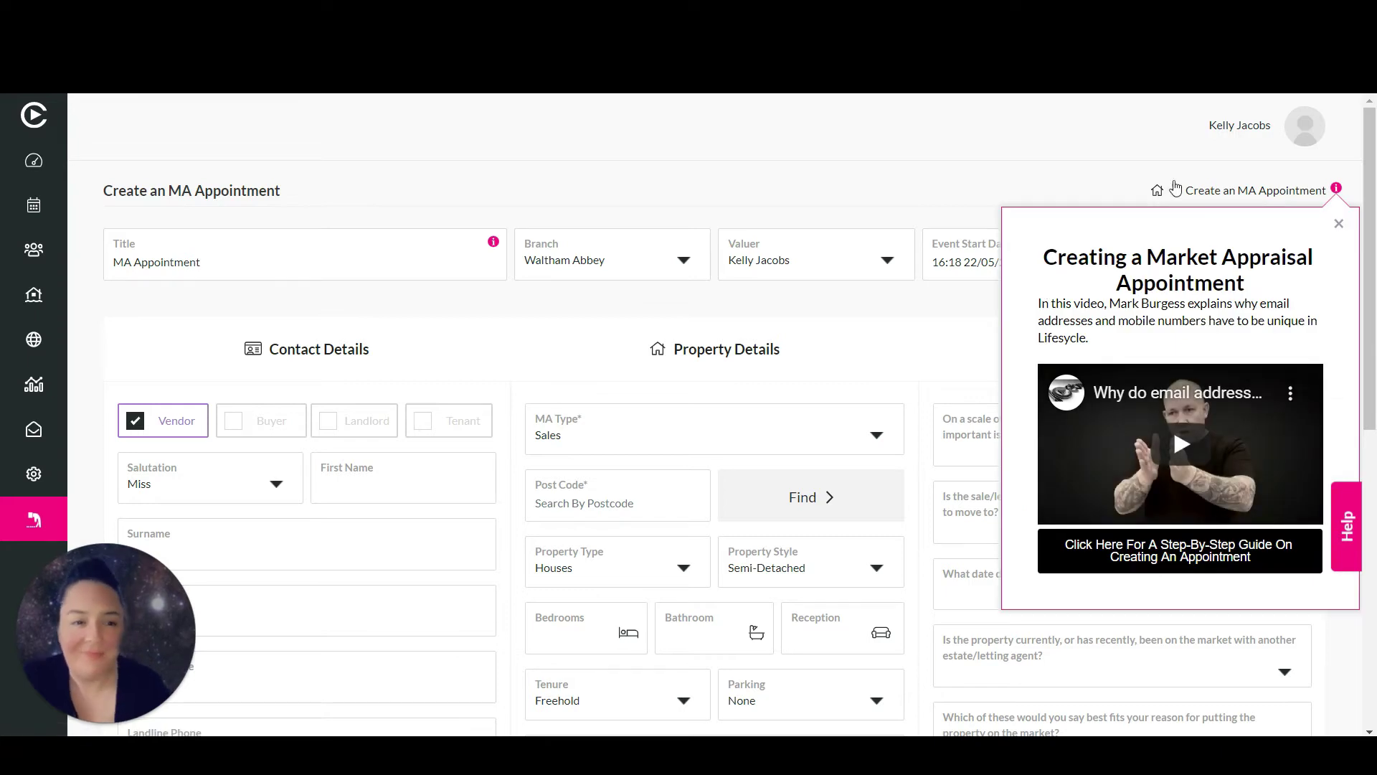
Dismiss the help popup, keep Waltham Abbey branch and the current valuer, then open the start date
left_click(1339, 224)
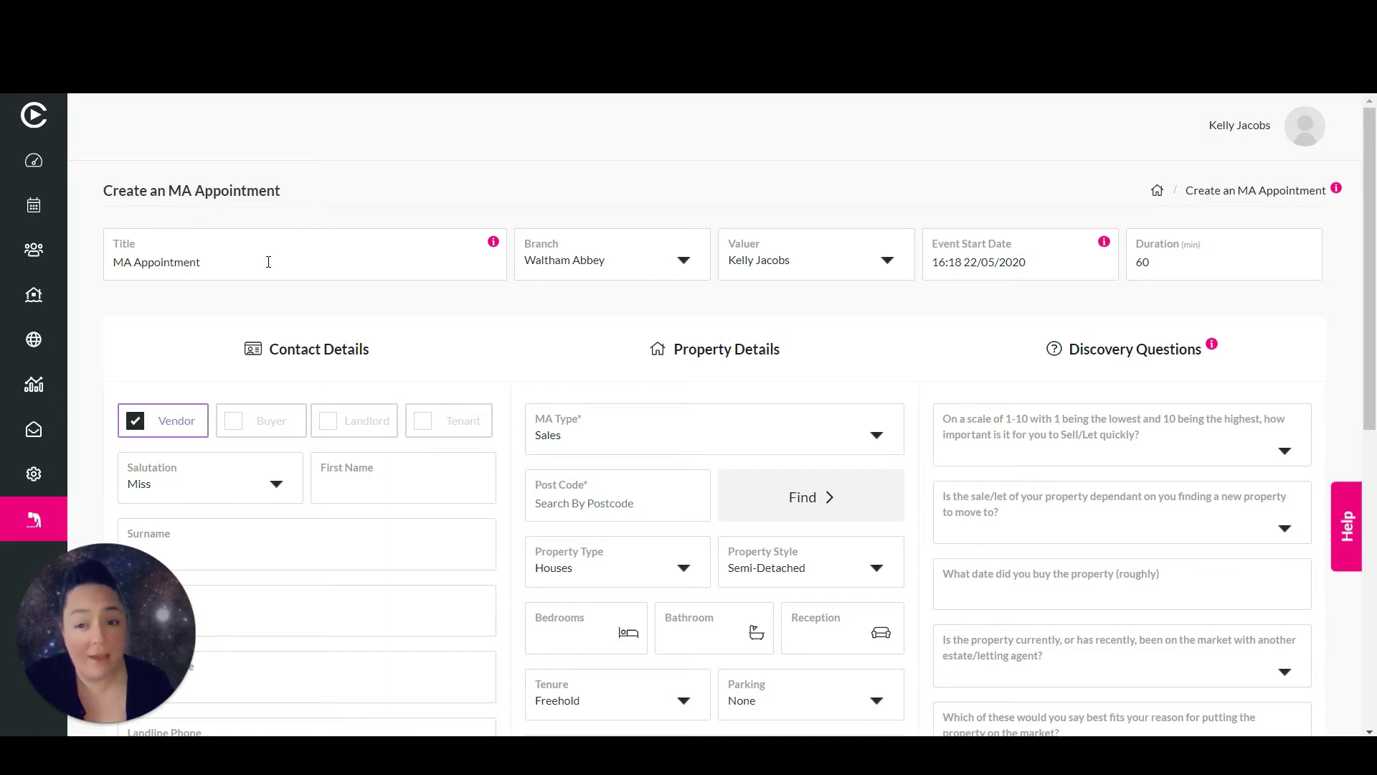
left_click(615, 268)
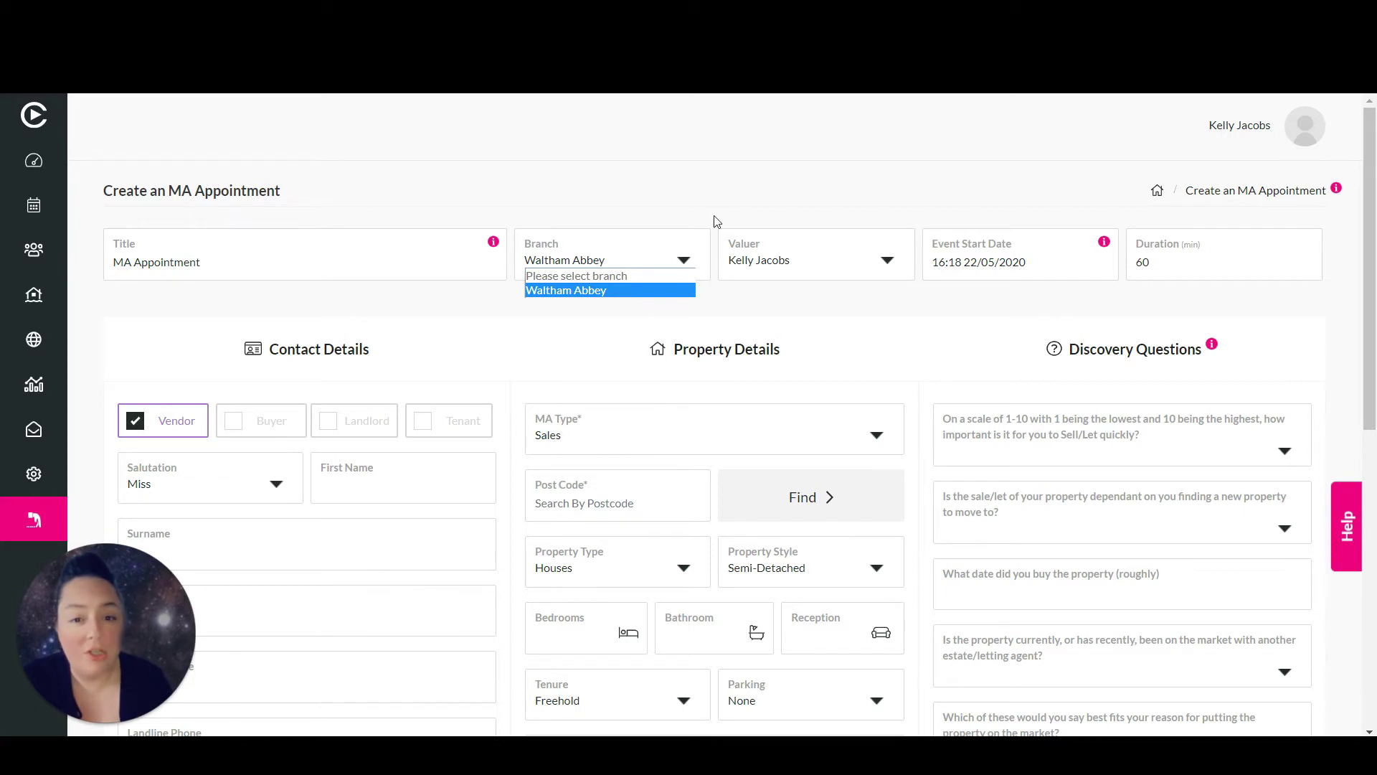
left_click(804, 258)
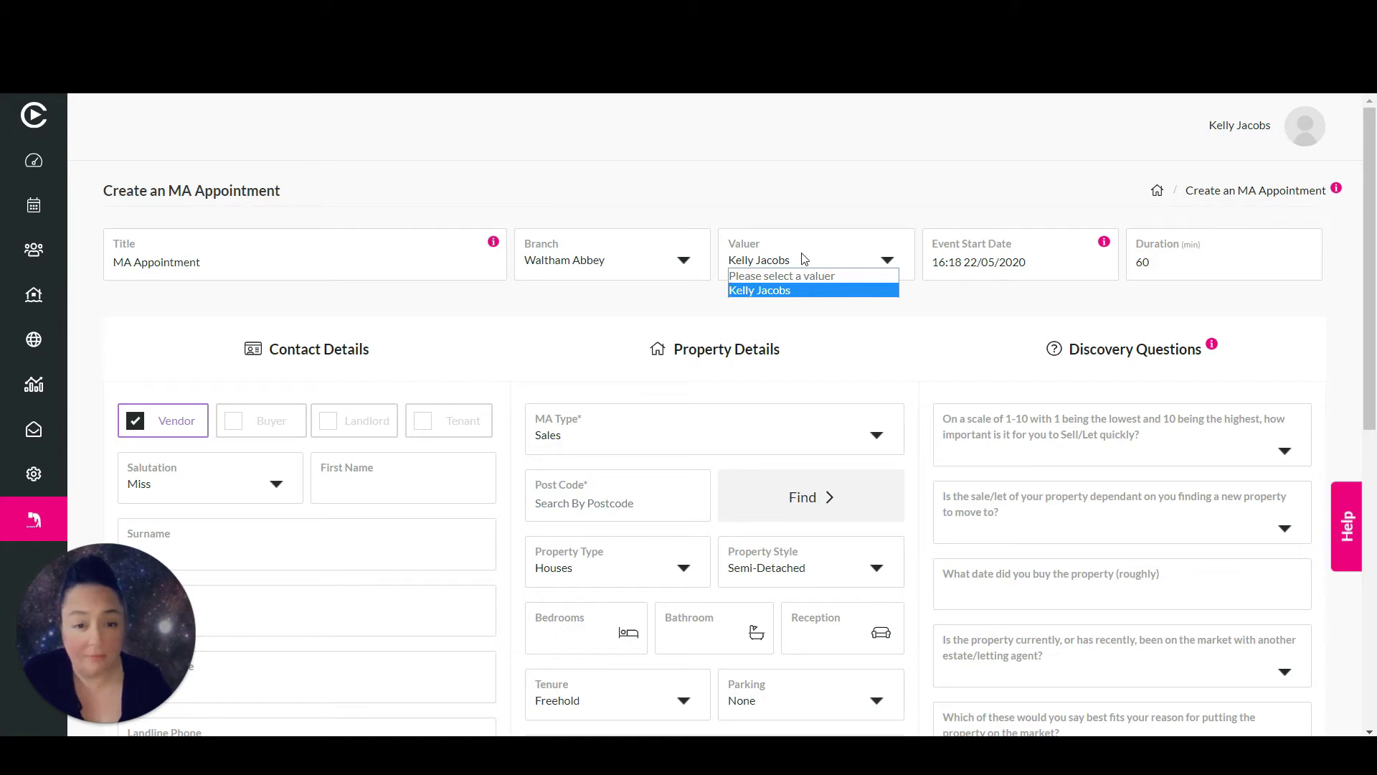
left_click(1020, 262)
left_click(1021, 262)
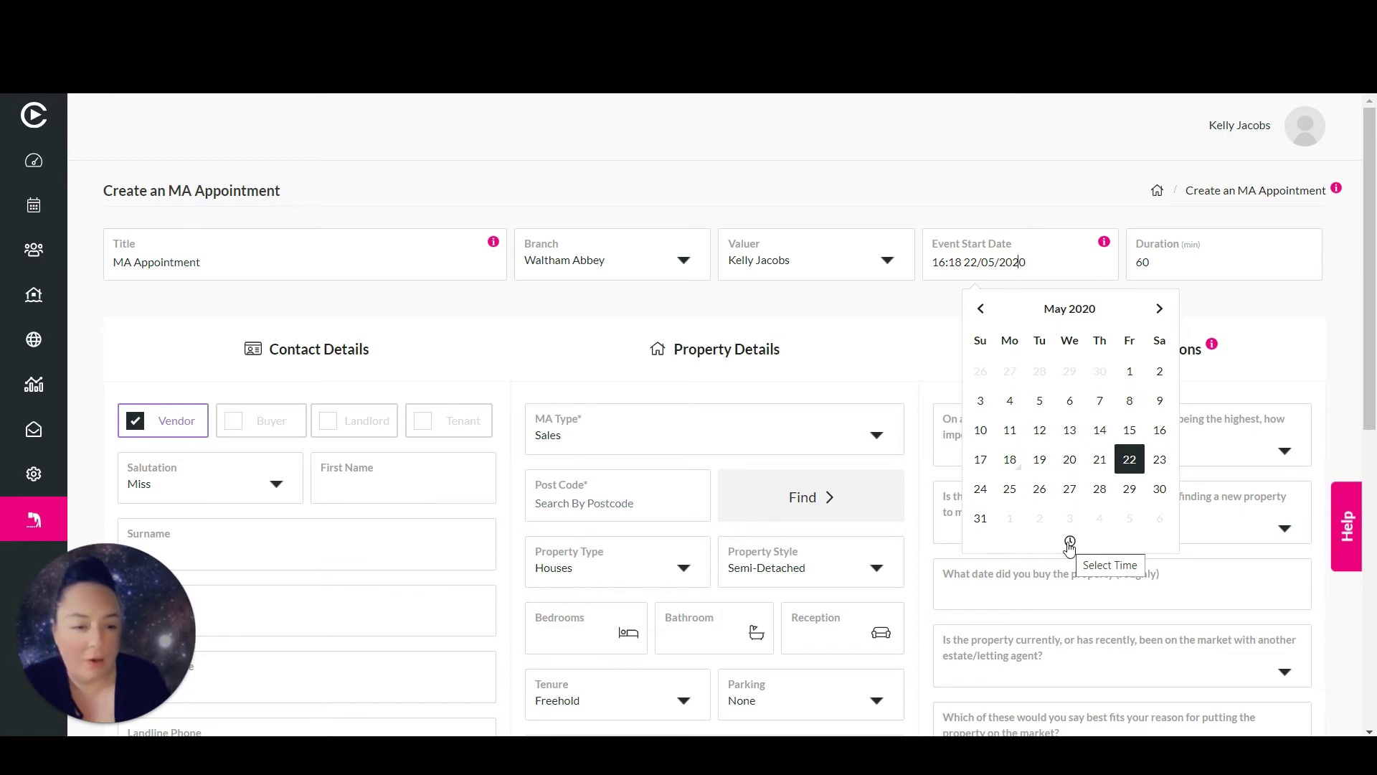
Change the start time to 09:00 on 22/05/2020 and confirm the 60-minute duration
left_click(1070, 542)
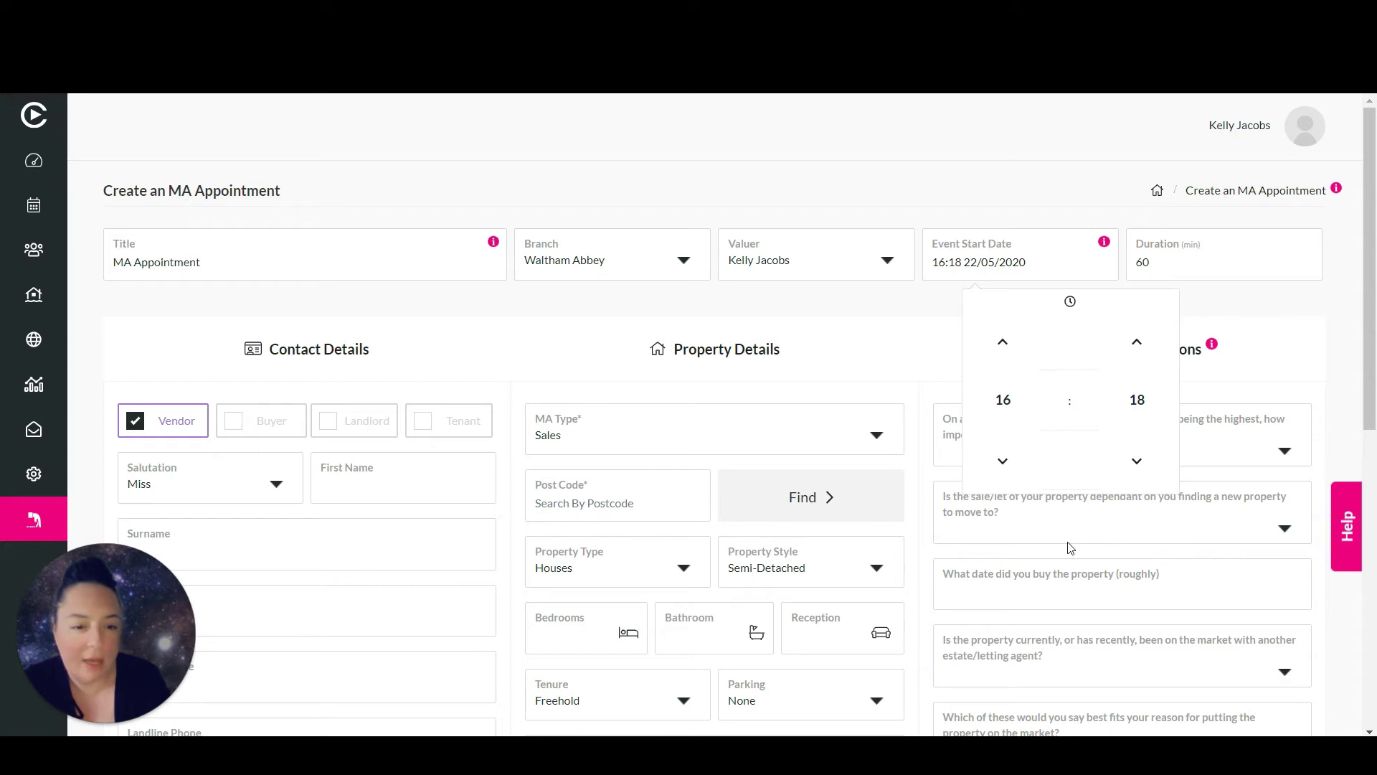
left_click(1138, 402)
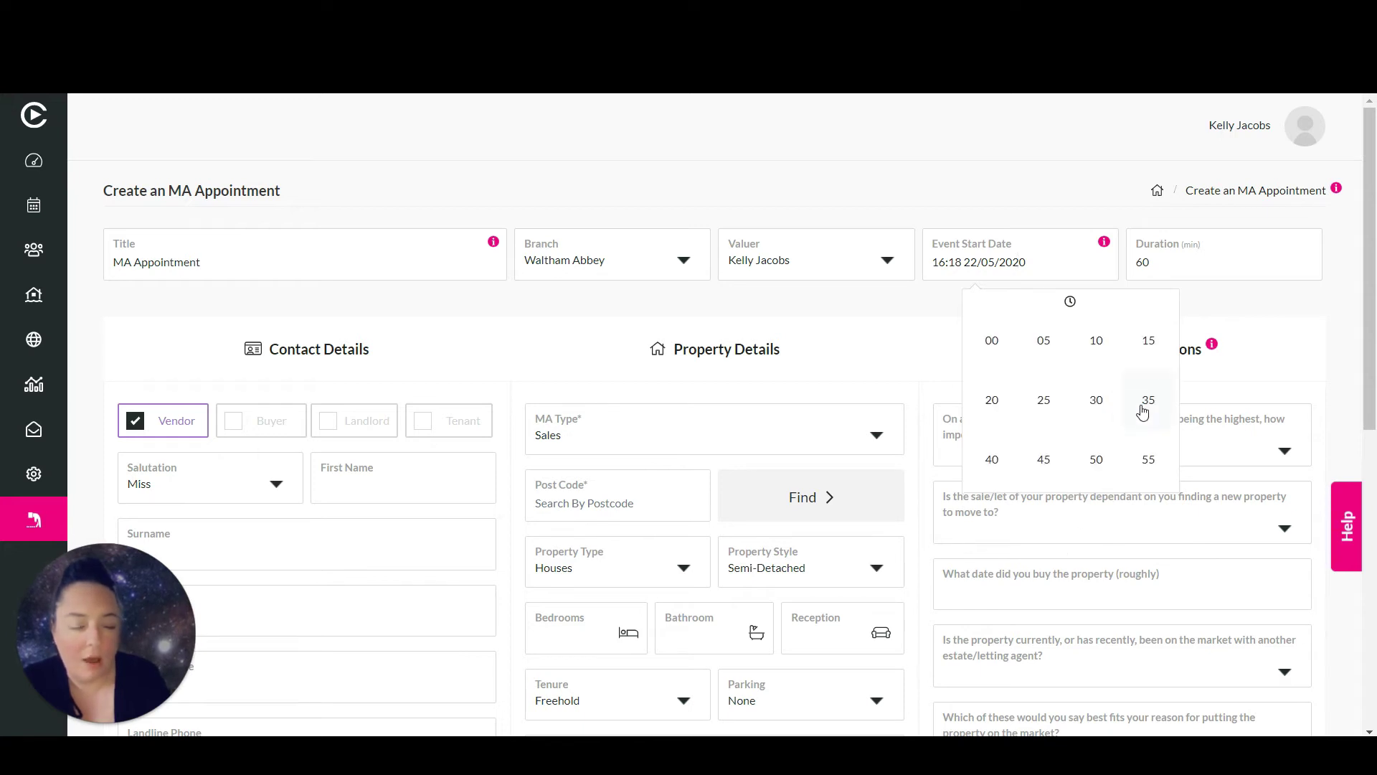
left_click(990, 337)
left_click(1005, 403)
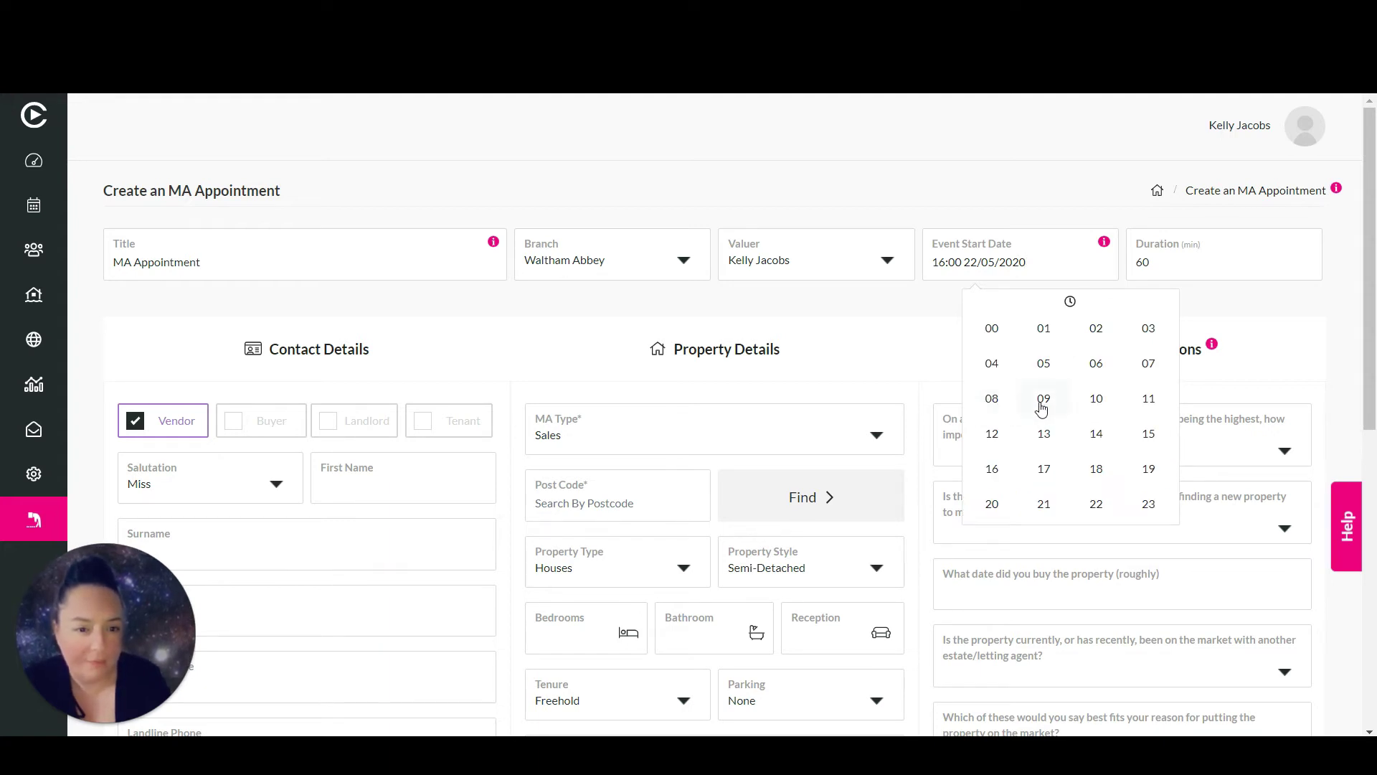
left_click(1043, 403)
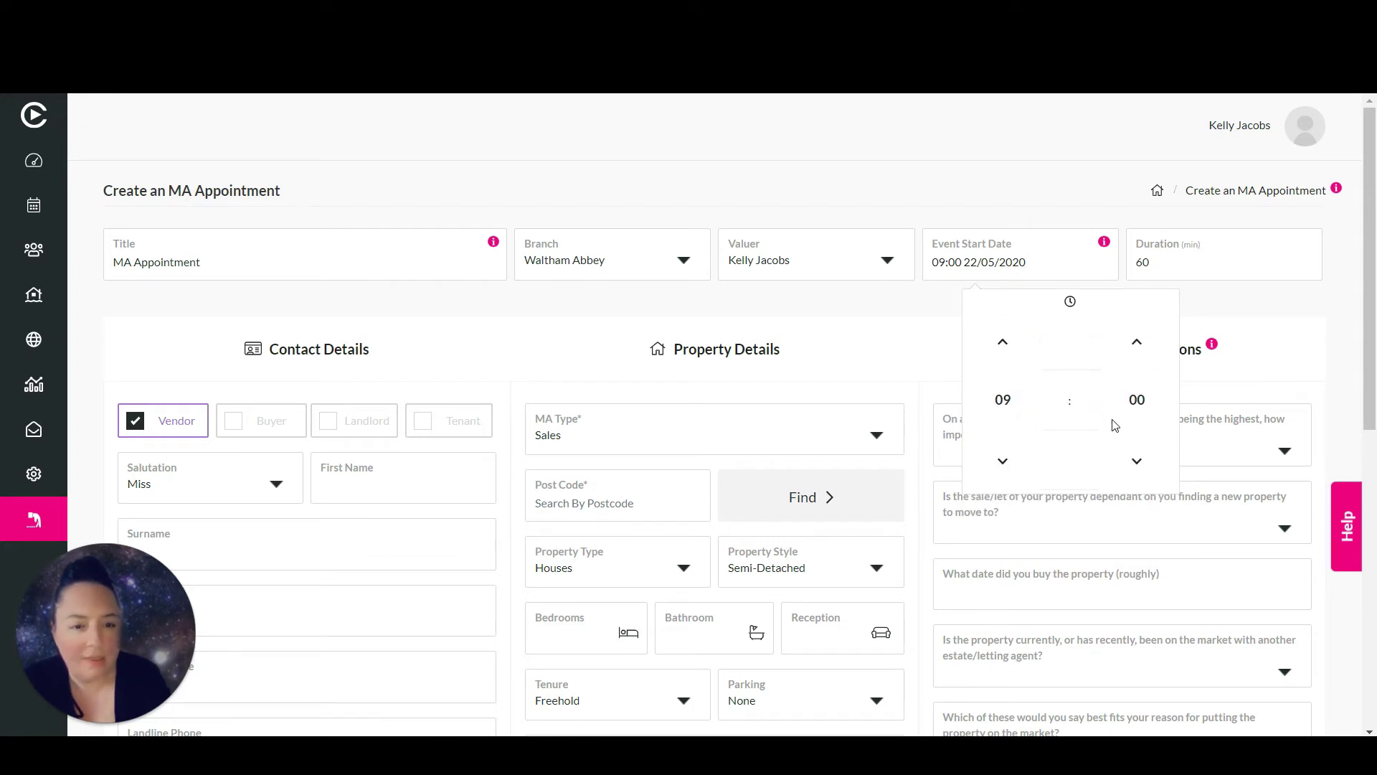
left_click(911, 350)
scroll(990, 315, "down", 2)
left_click_drag(1367, 332, 1368, 281)
left_click(1185, 249)
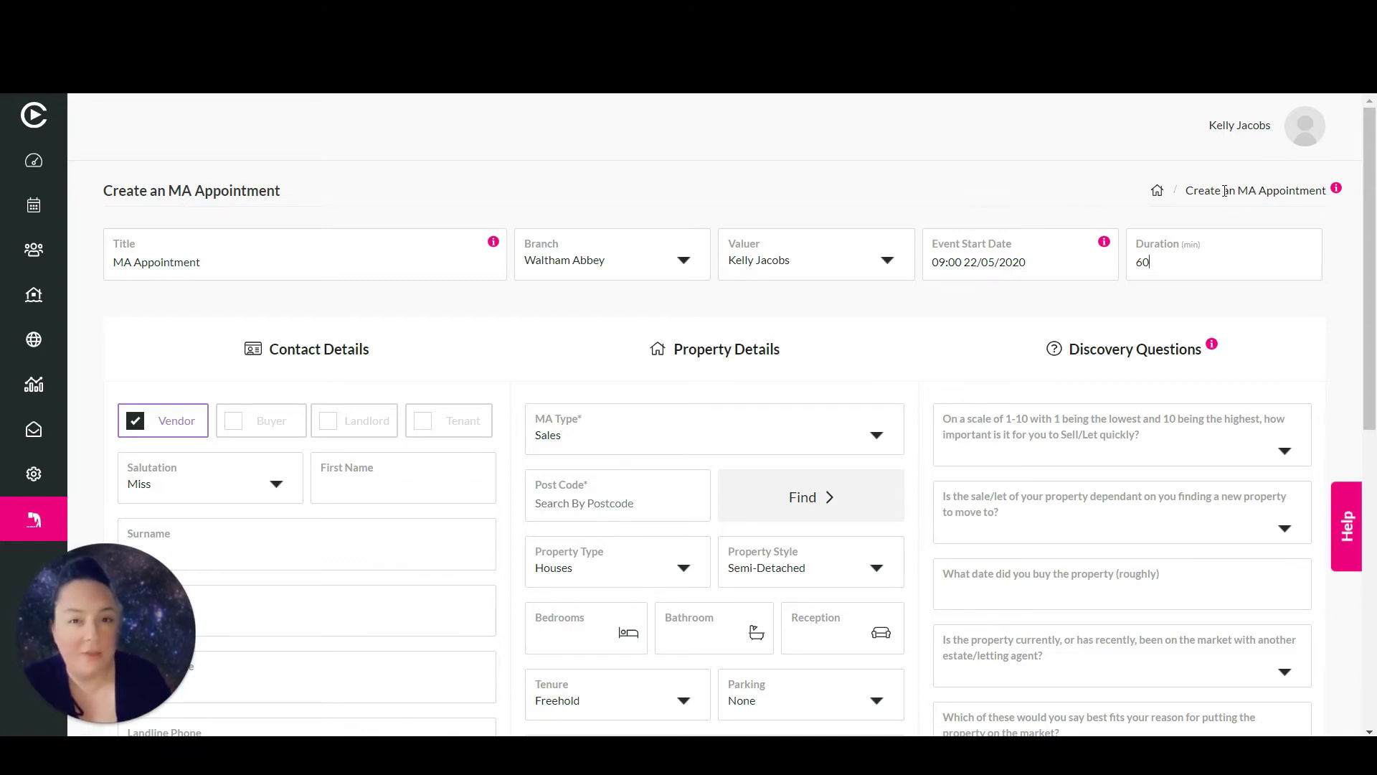
Keep Miss as the salutation and enter the vendor's first name and surname
left_click_drag(1370, 244, 1373, 312)
left_click_drag(89, 626, 1256, 176)
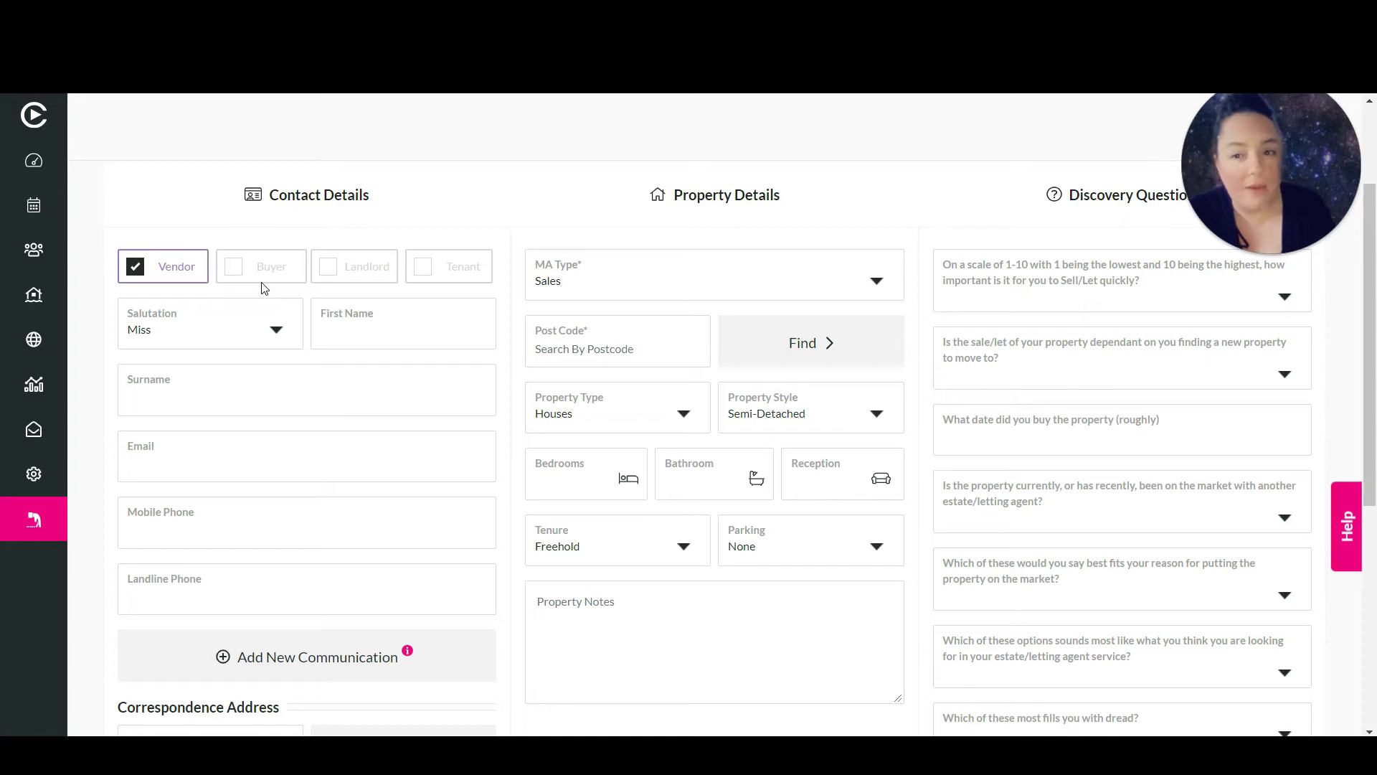
left_click(280, 335)
left_click(252, 346)
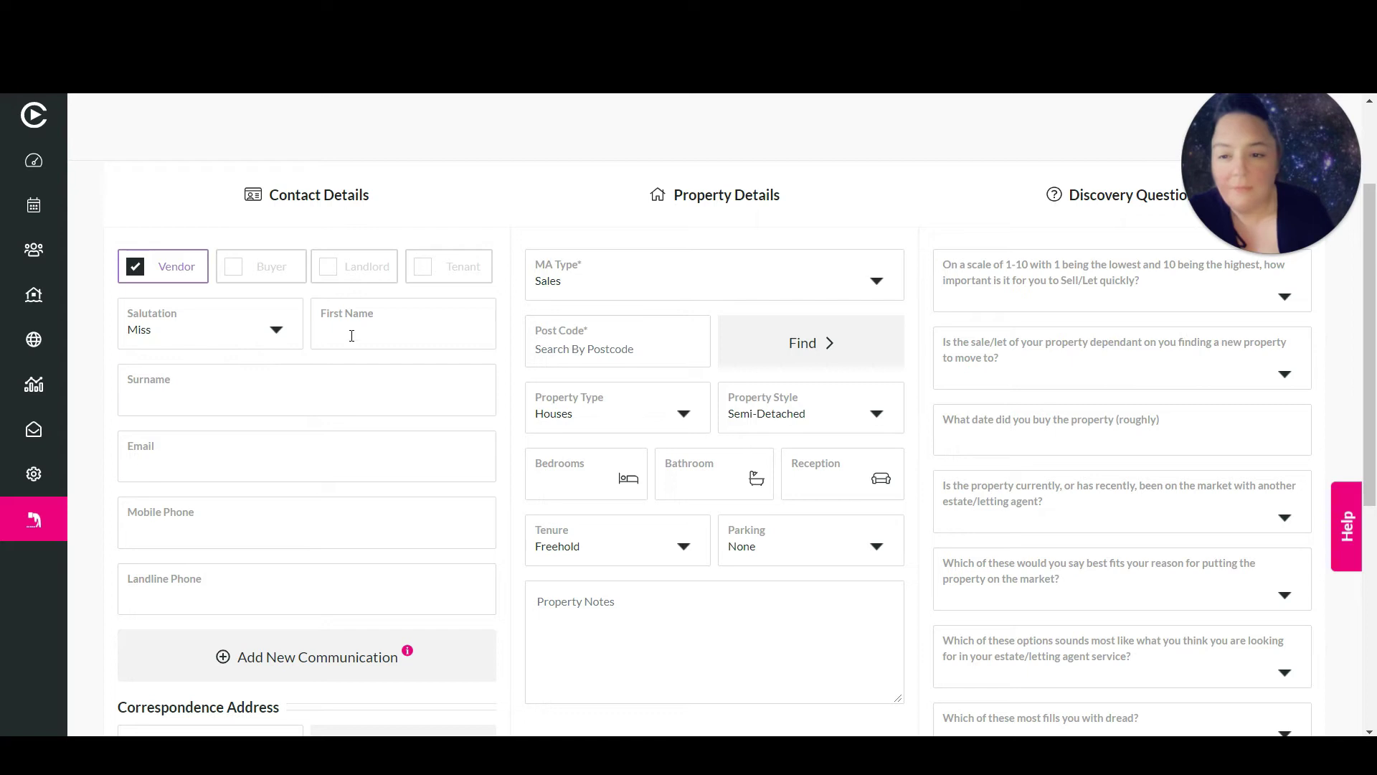
left_click(351, 336)
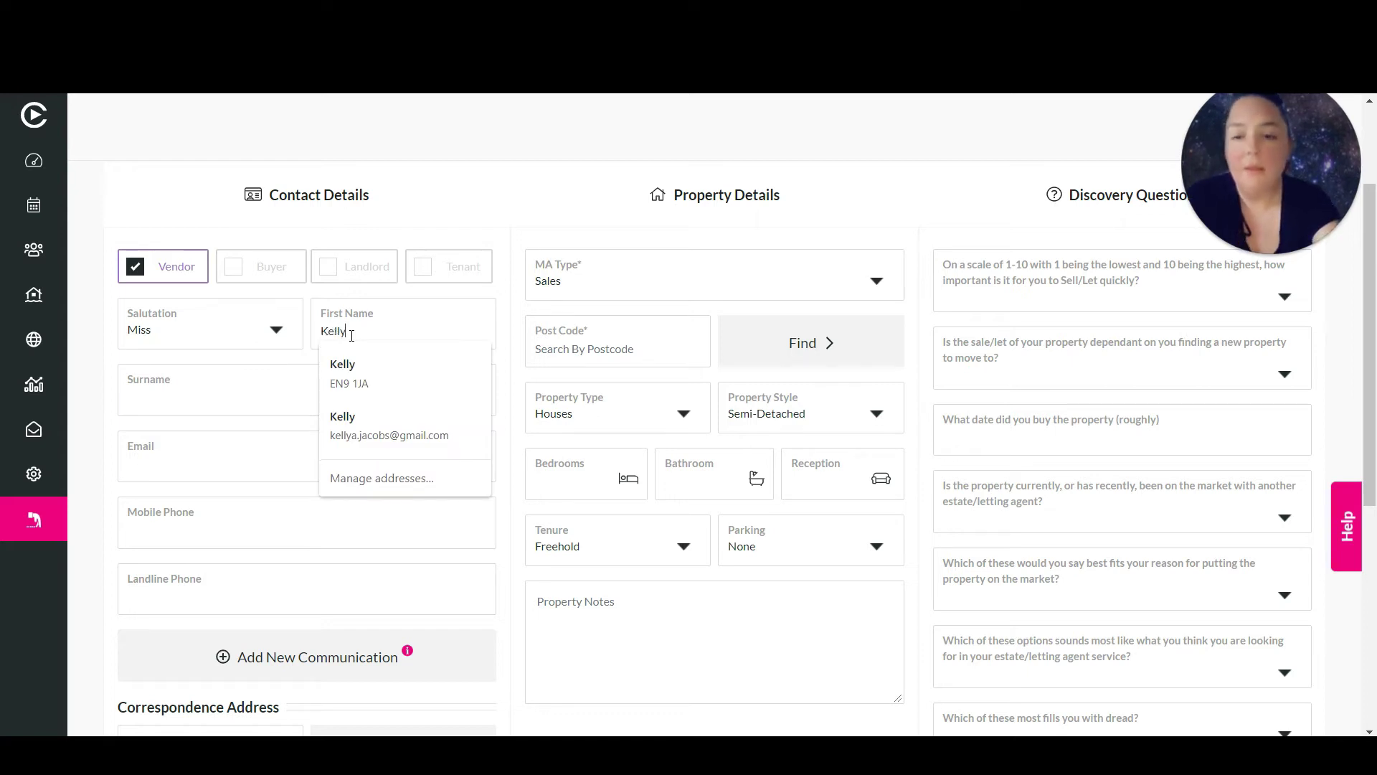
key("Tab")
Fill in the vendor's e-mail from the autocomplete suggestion, leaving the mobile phone empty
key("Tab")
type("kelly")
key("Down")
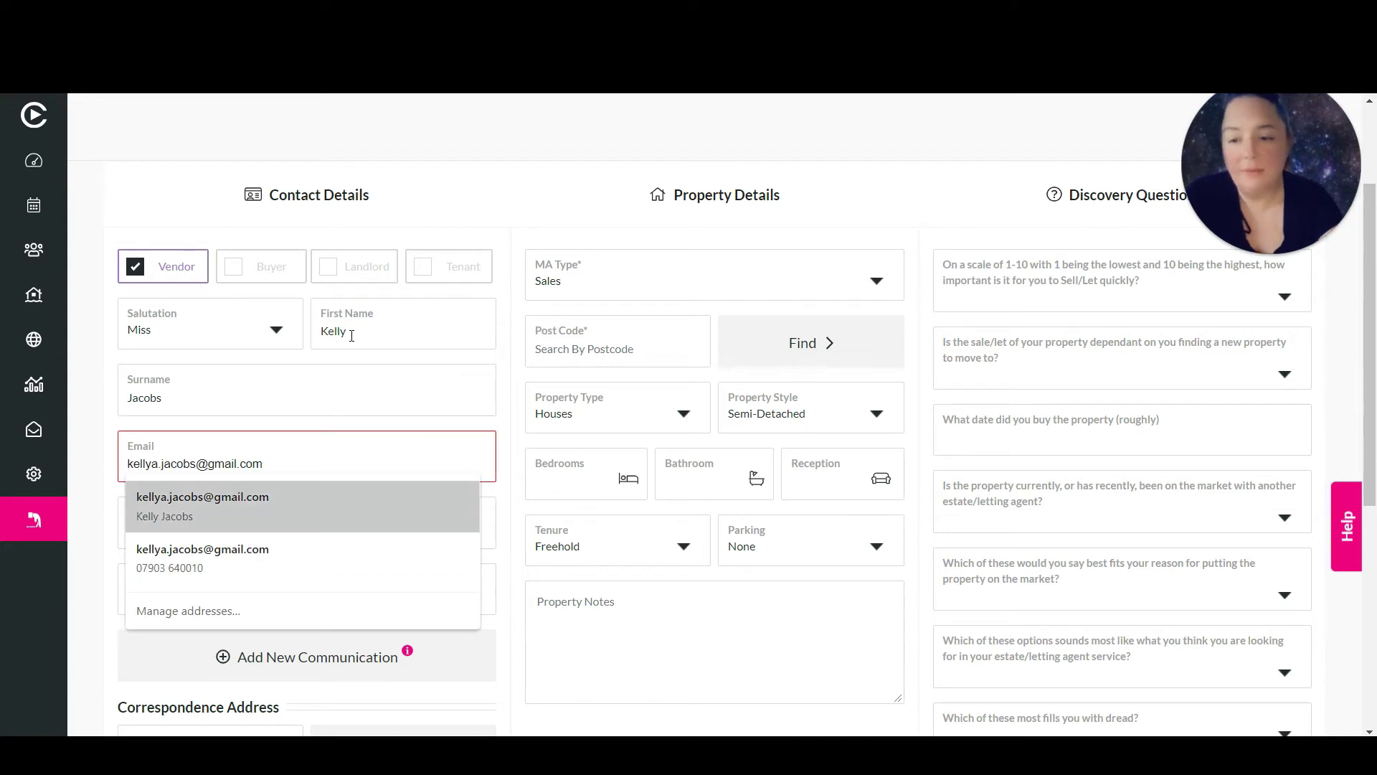
type("4")
key("BackSpace")
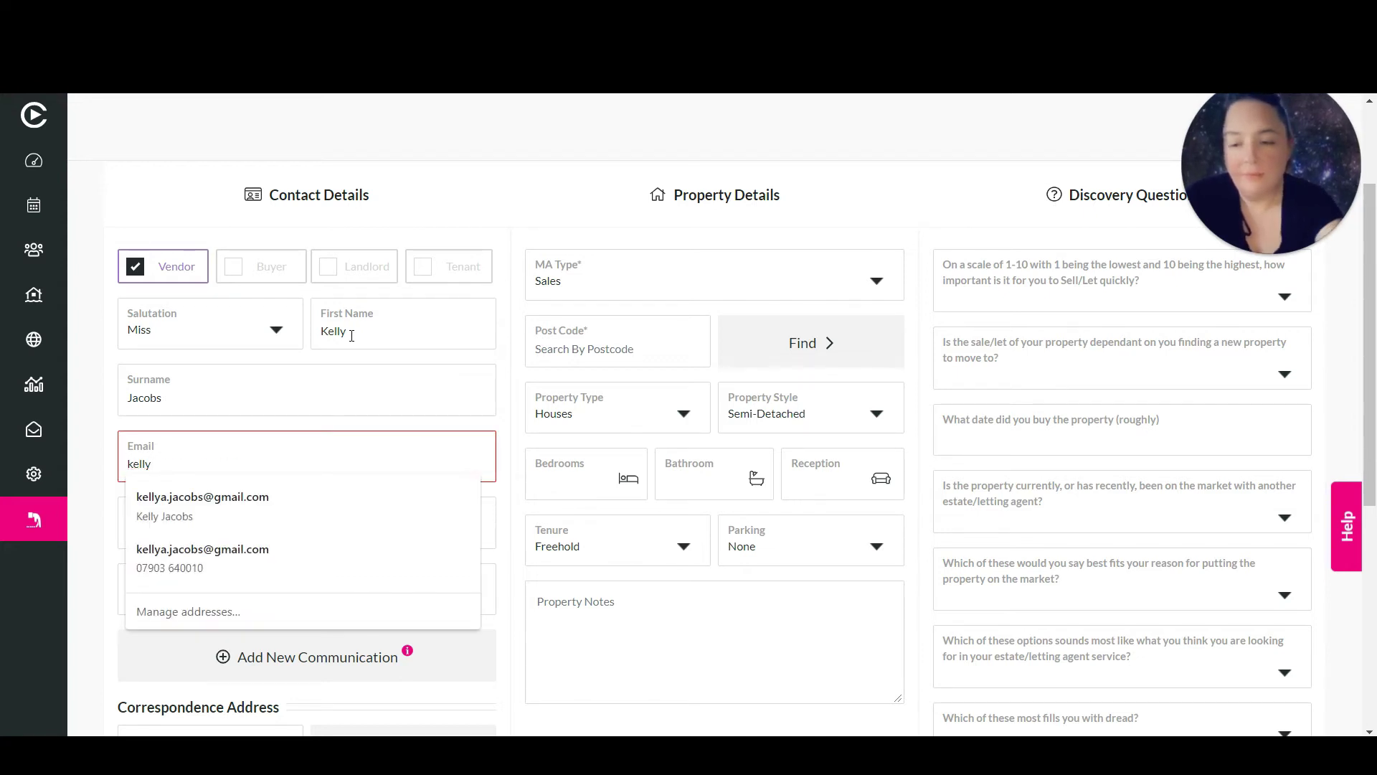
key("Down")
key("Return")
left_click(253, 525)
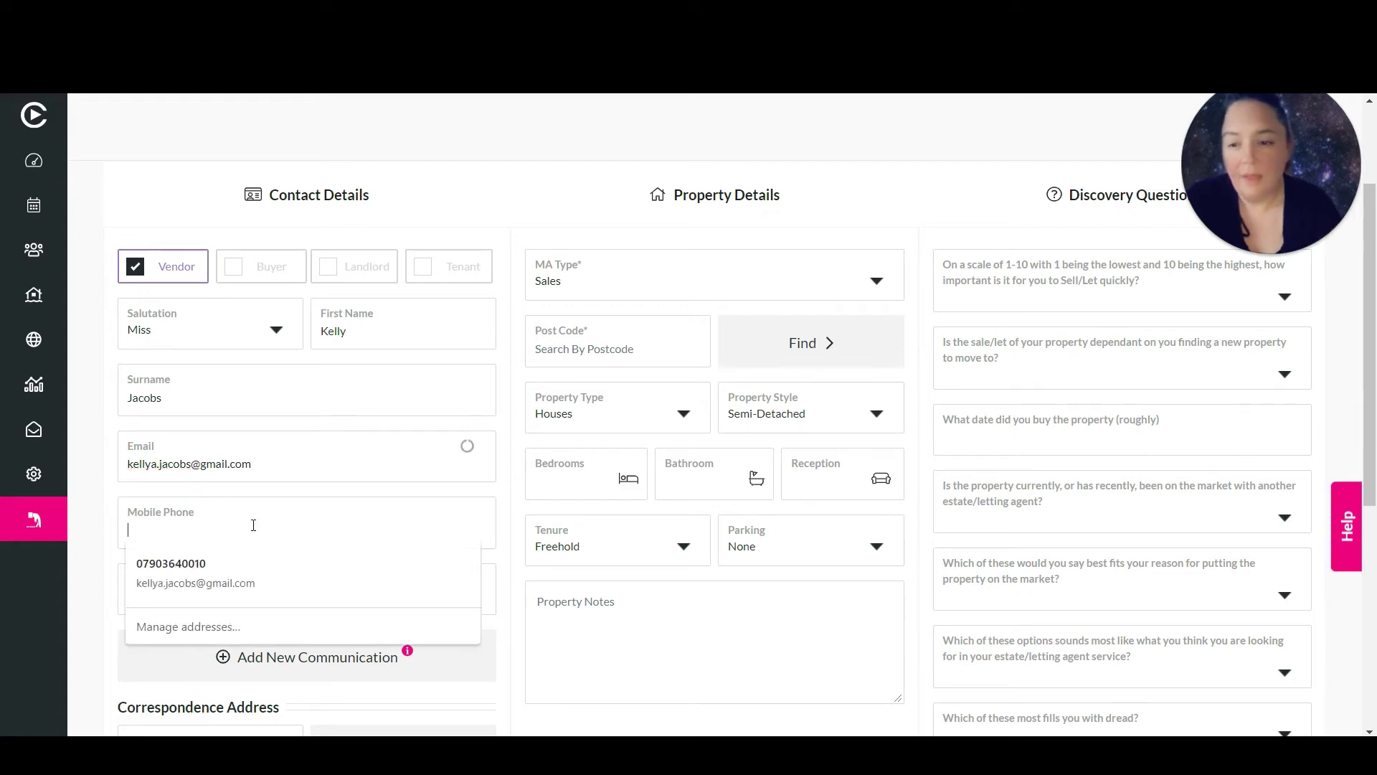
left_click(232, 571)
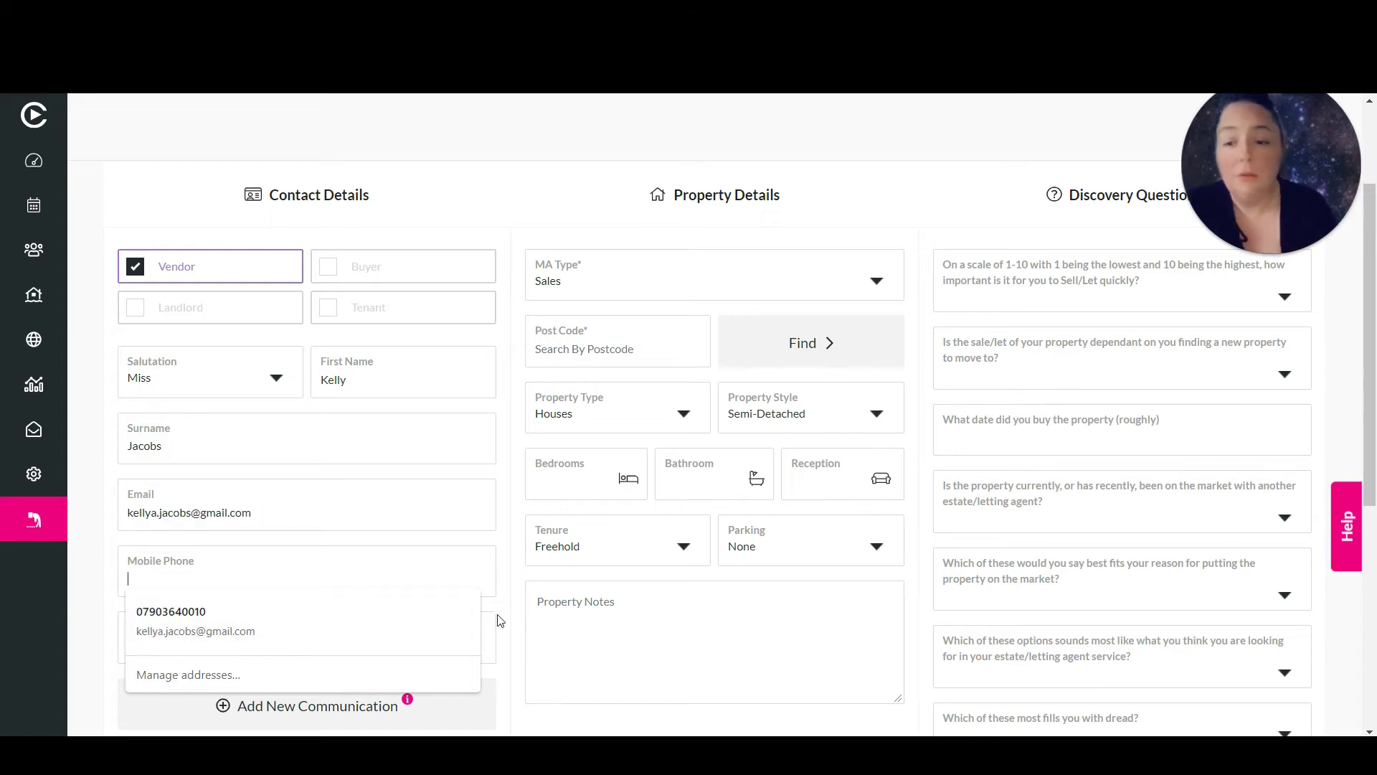
left_click(521, 617)
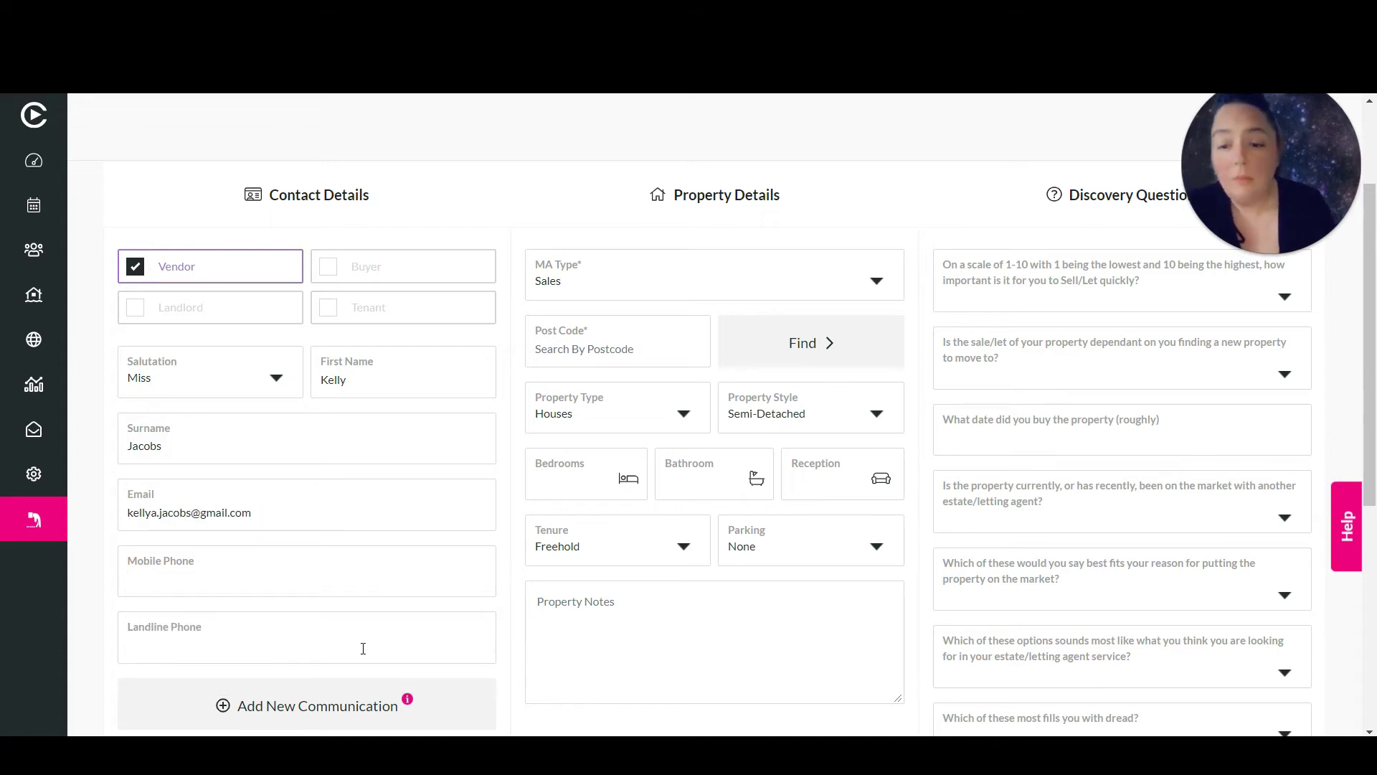
scroll(363, 649, "down", 1)
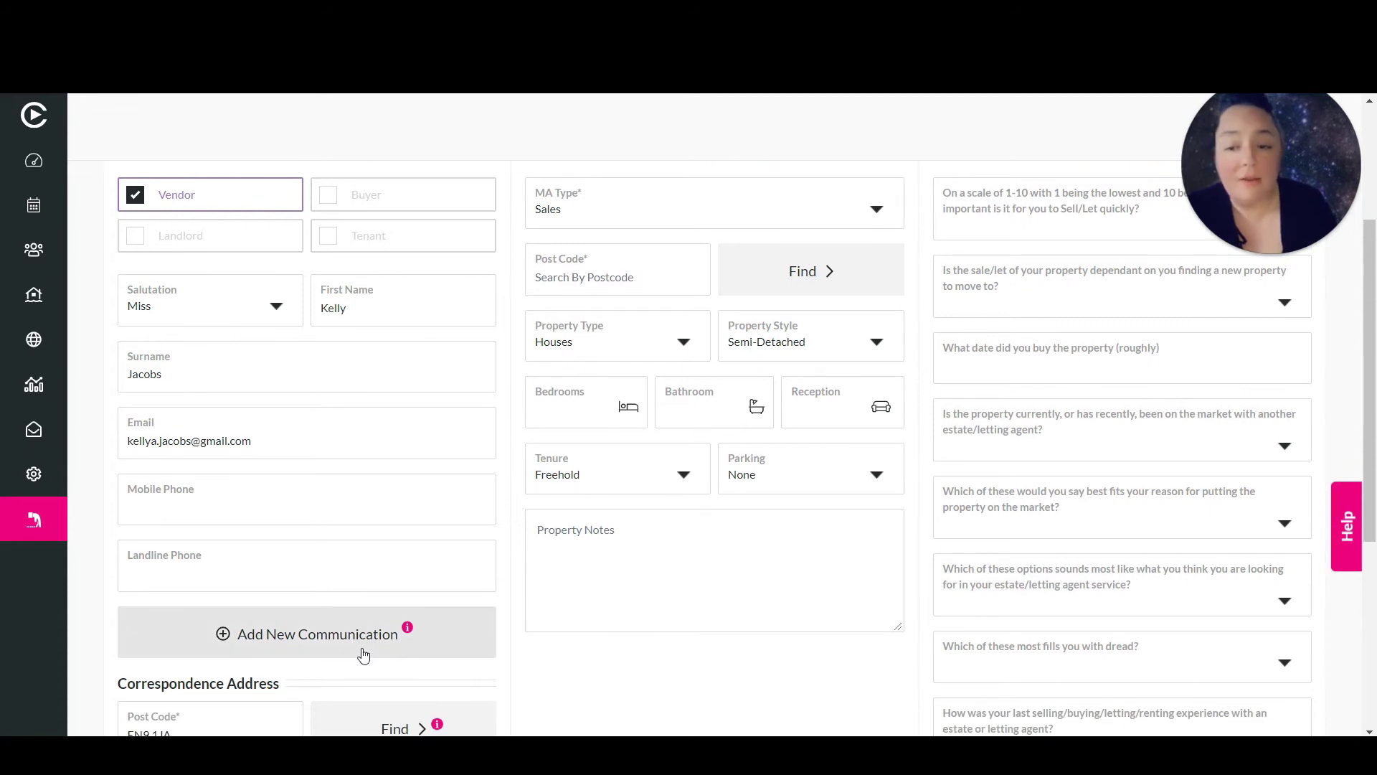
left_click(353, 634)
scroll(357, 635, "down", 1)
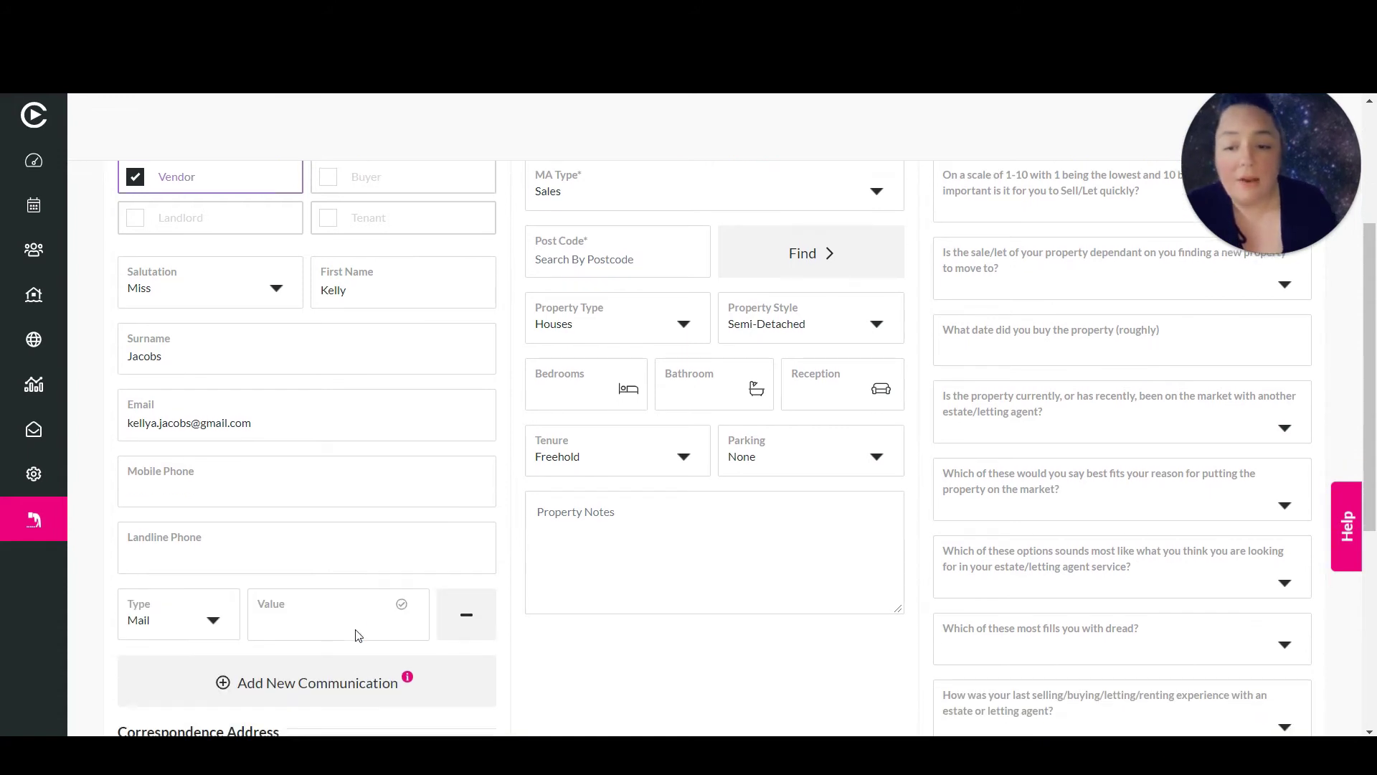
scroll(357, 636, "down", 1)
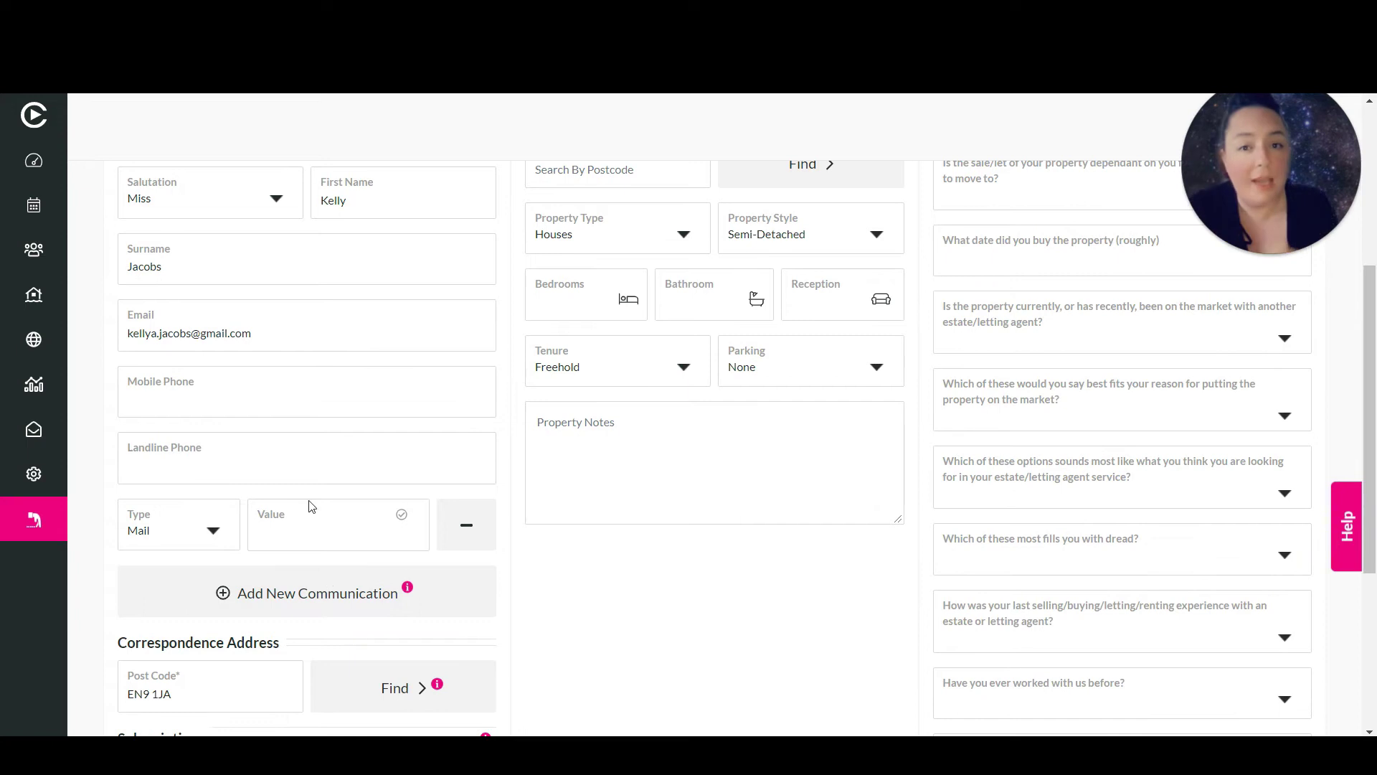
left_click(214, 532)
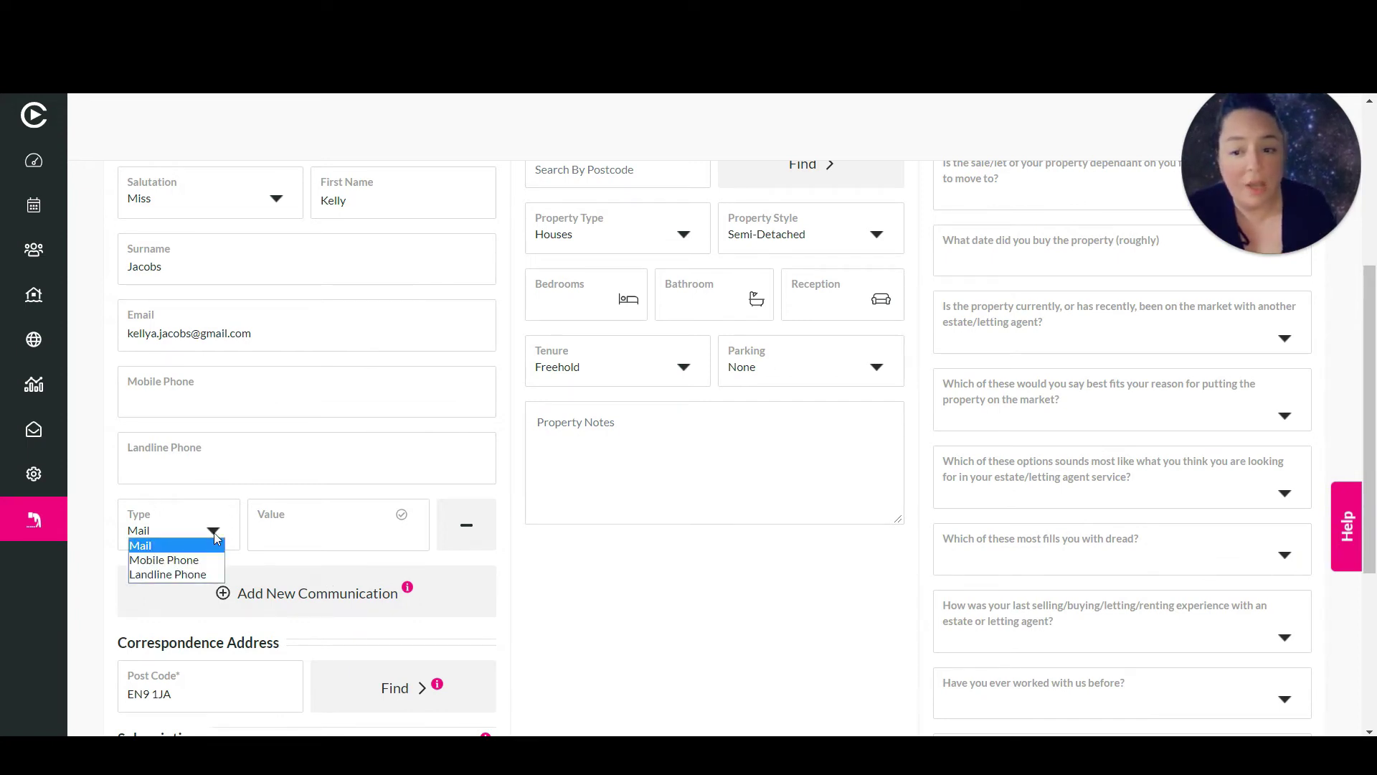
left_click(213, 533)
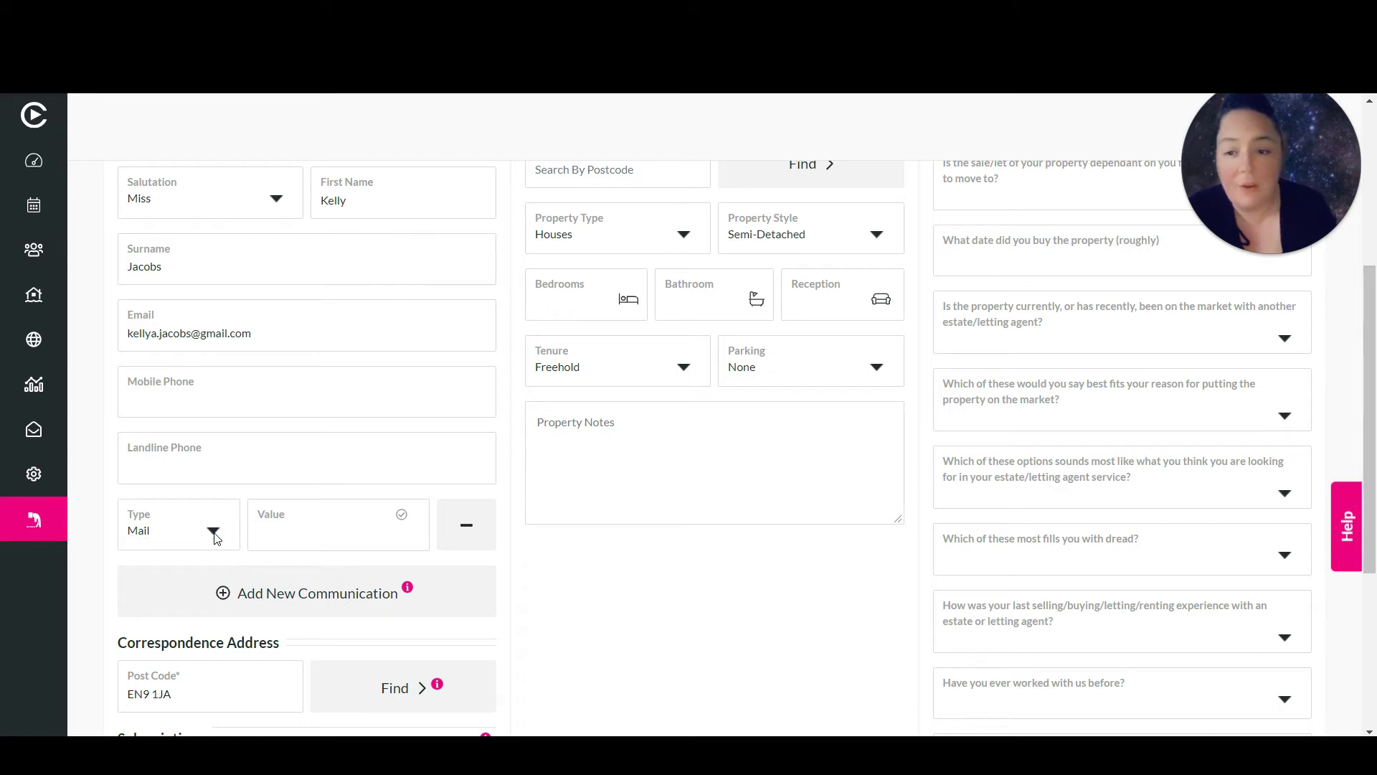
left_click(463, 530)
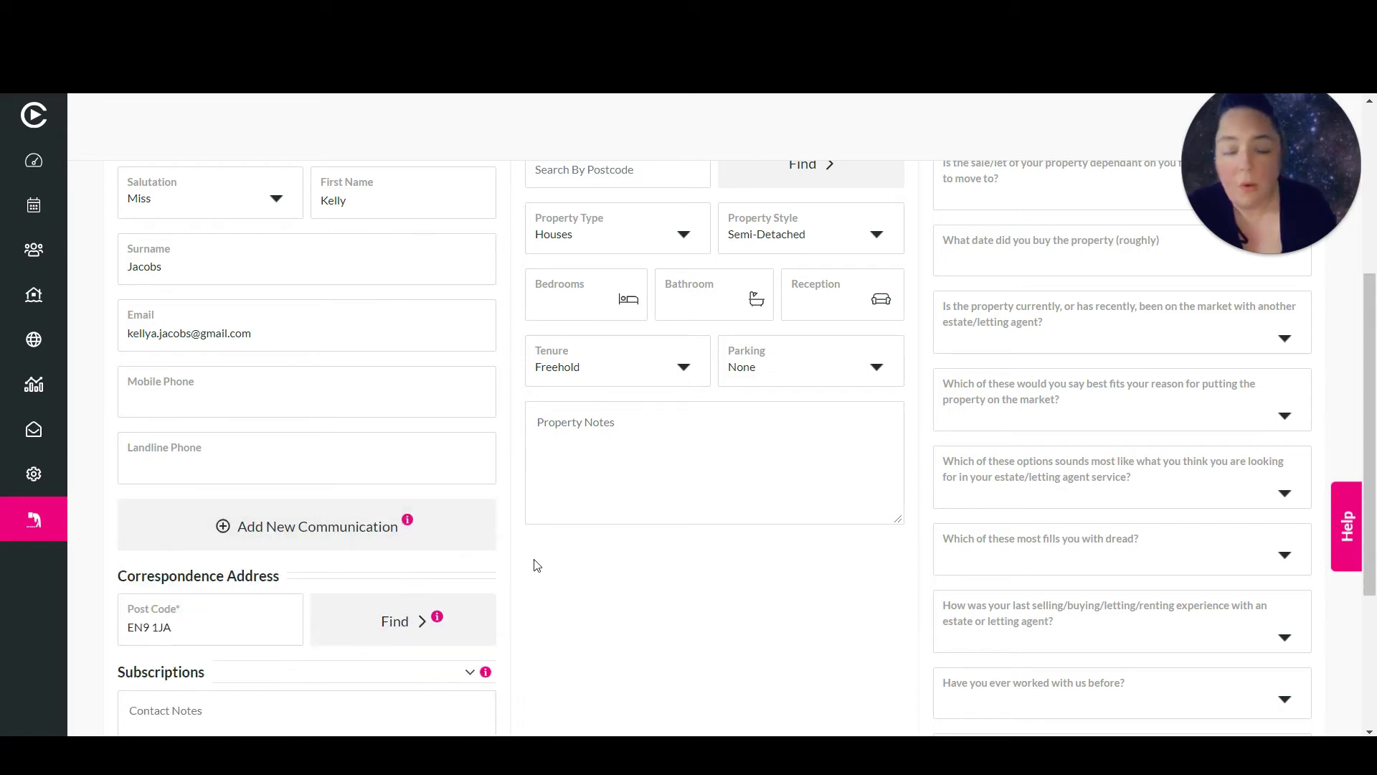
scroll(534, 566, "down", 3)
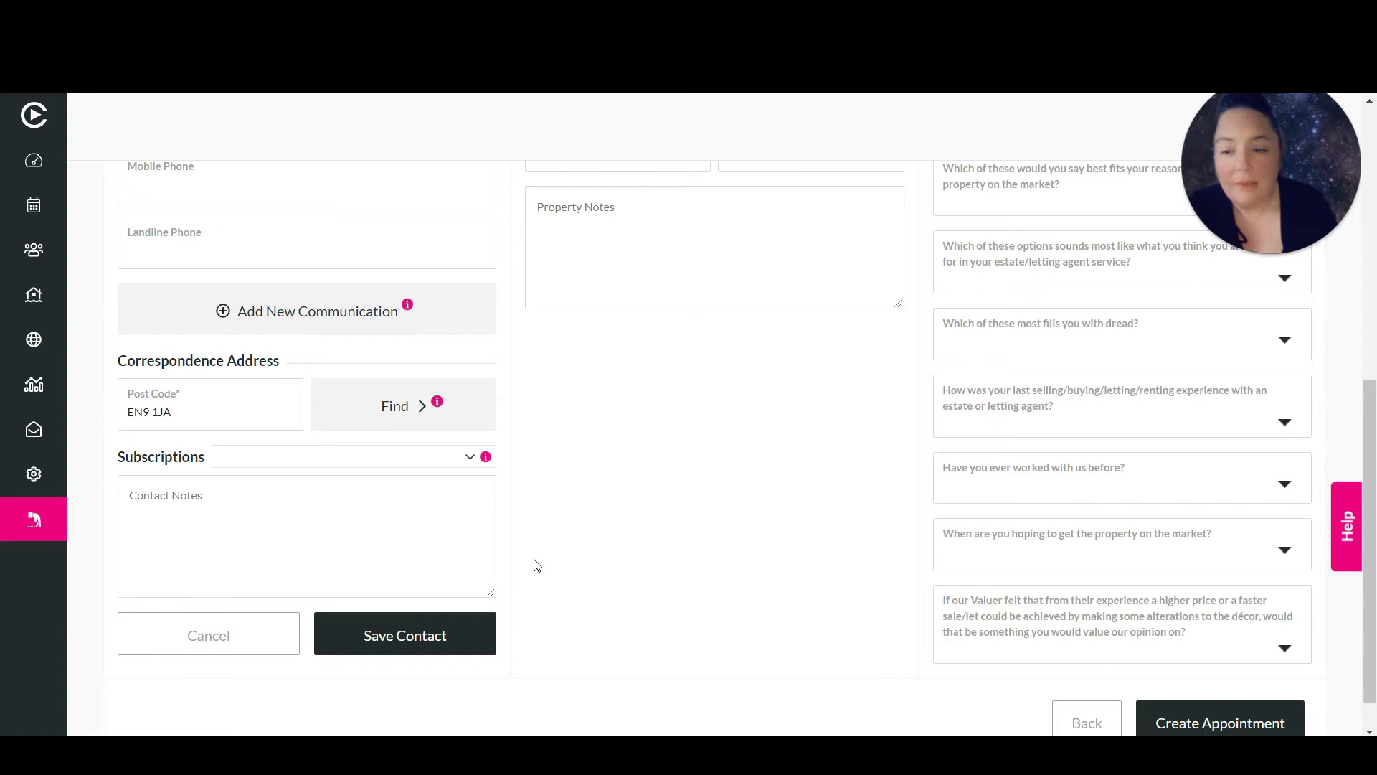
Look up the entered postcode and fill the correspondence address from the first result
left_click_drag(192, 396, 105, 403)
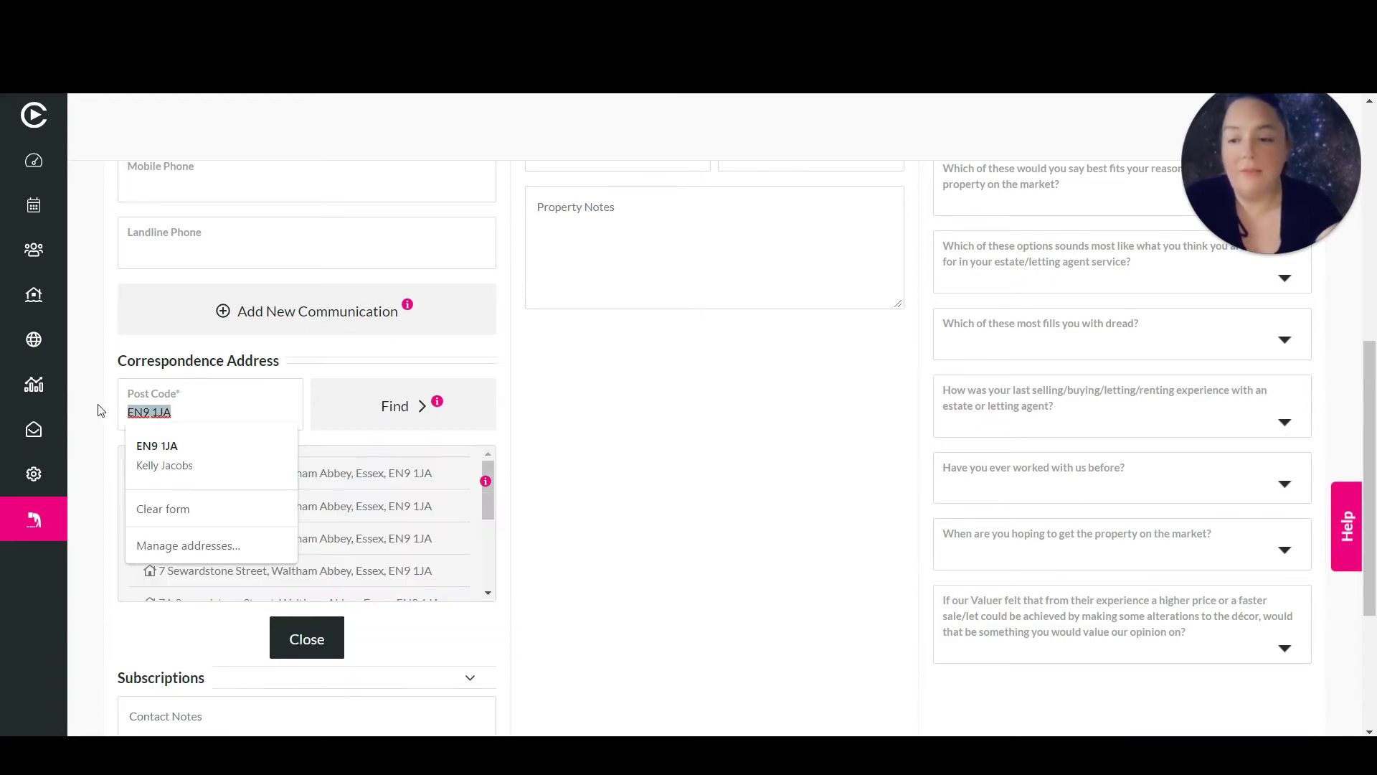
left_click(538, 472)
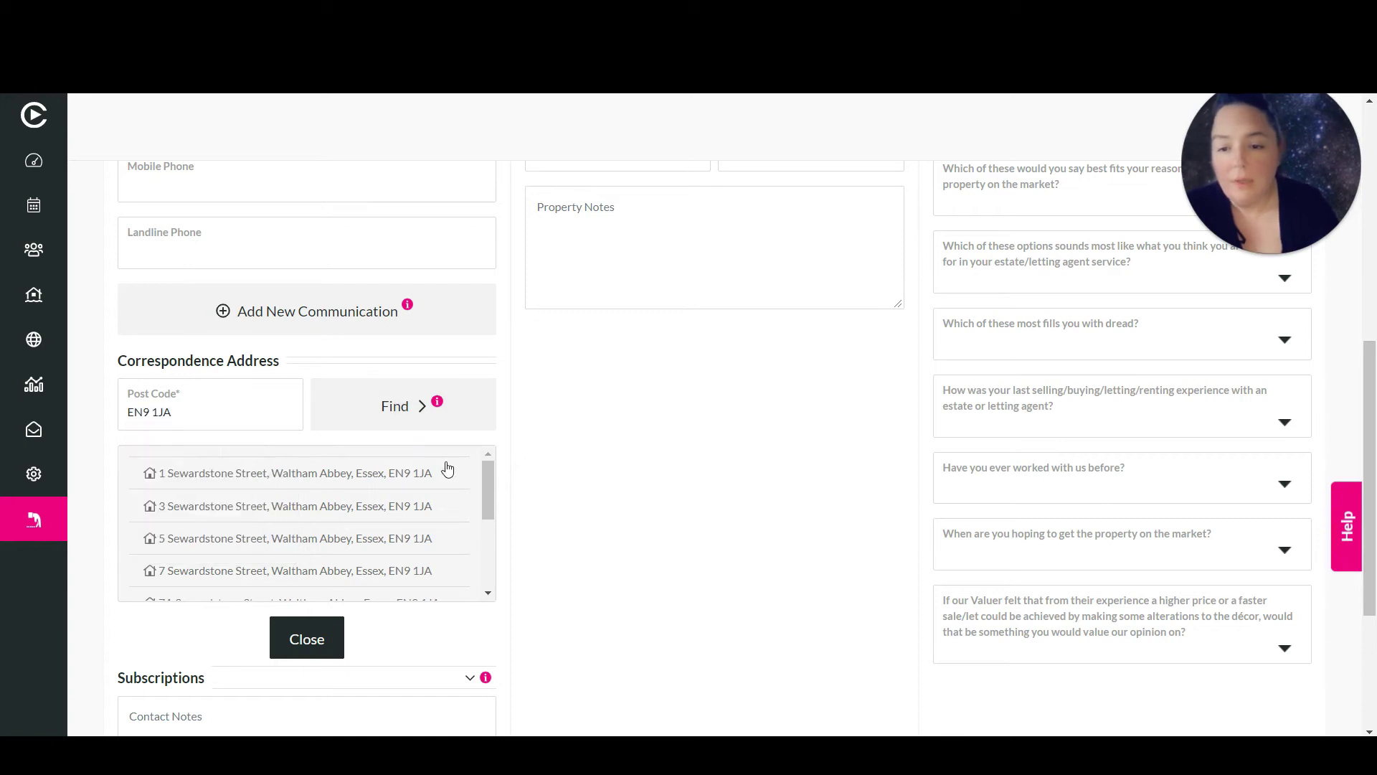
left_click(333, 479)
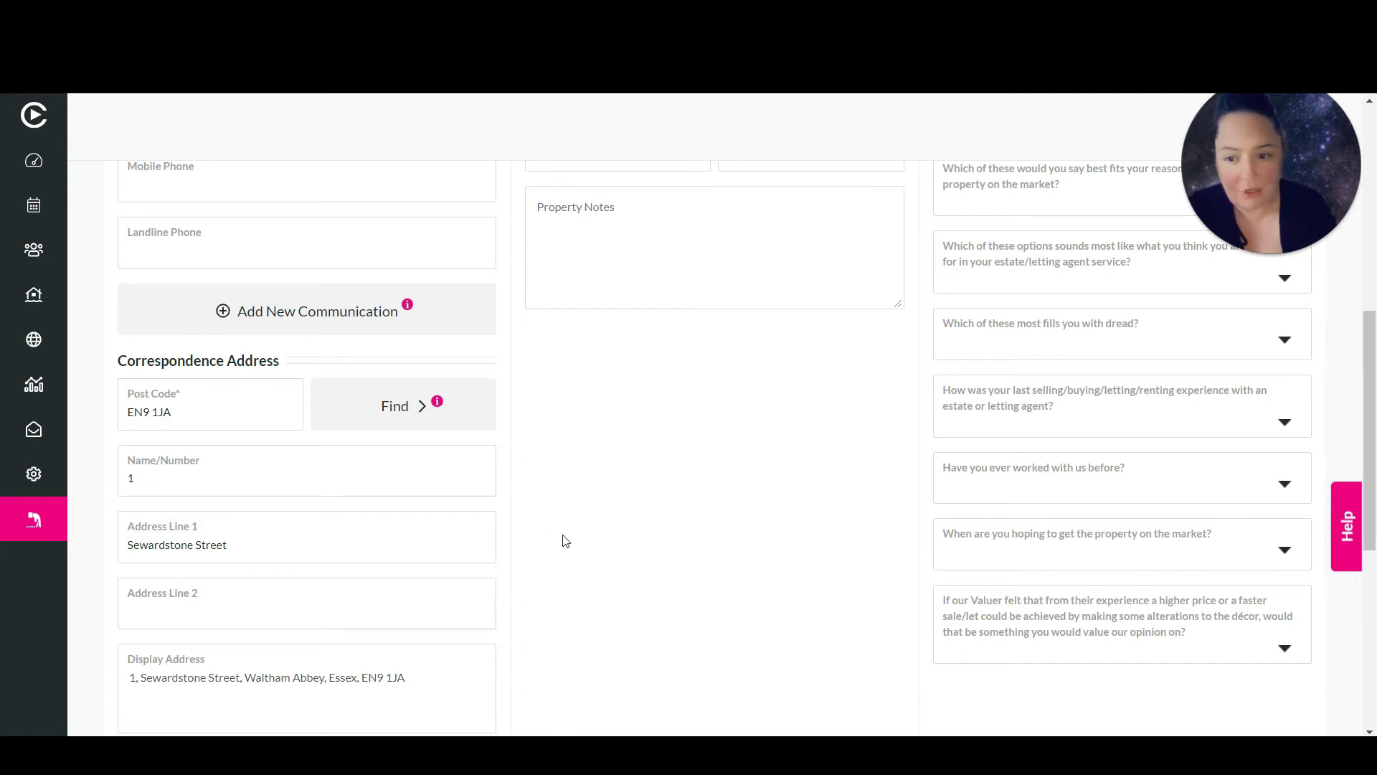
scroll(566, 541, "down", 5)
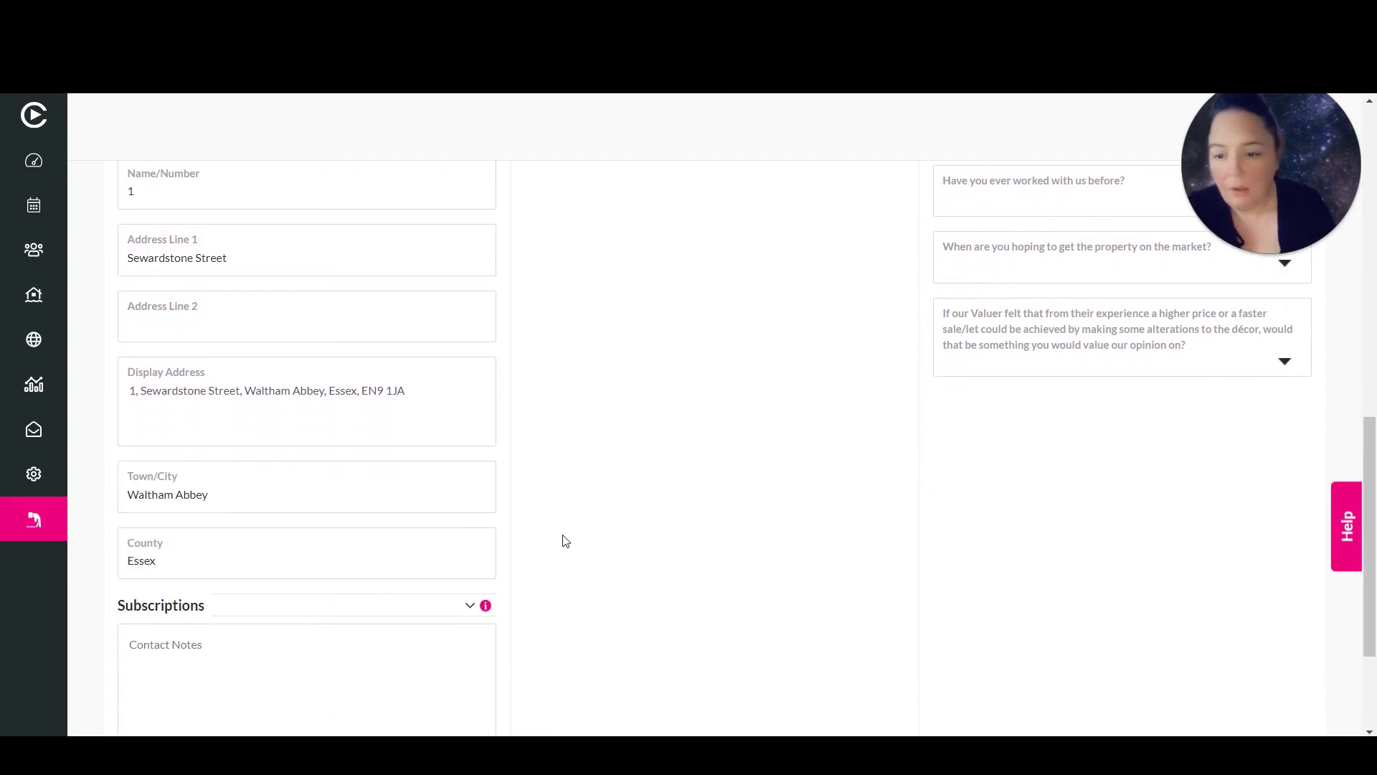
scroll(566, 541, "down", 2)
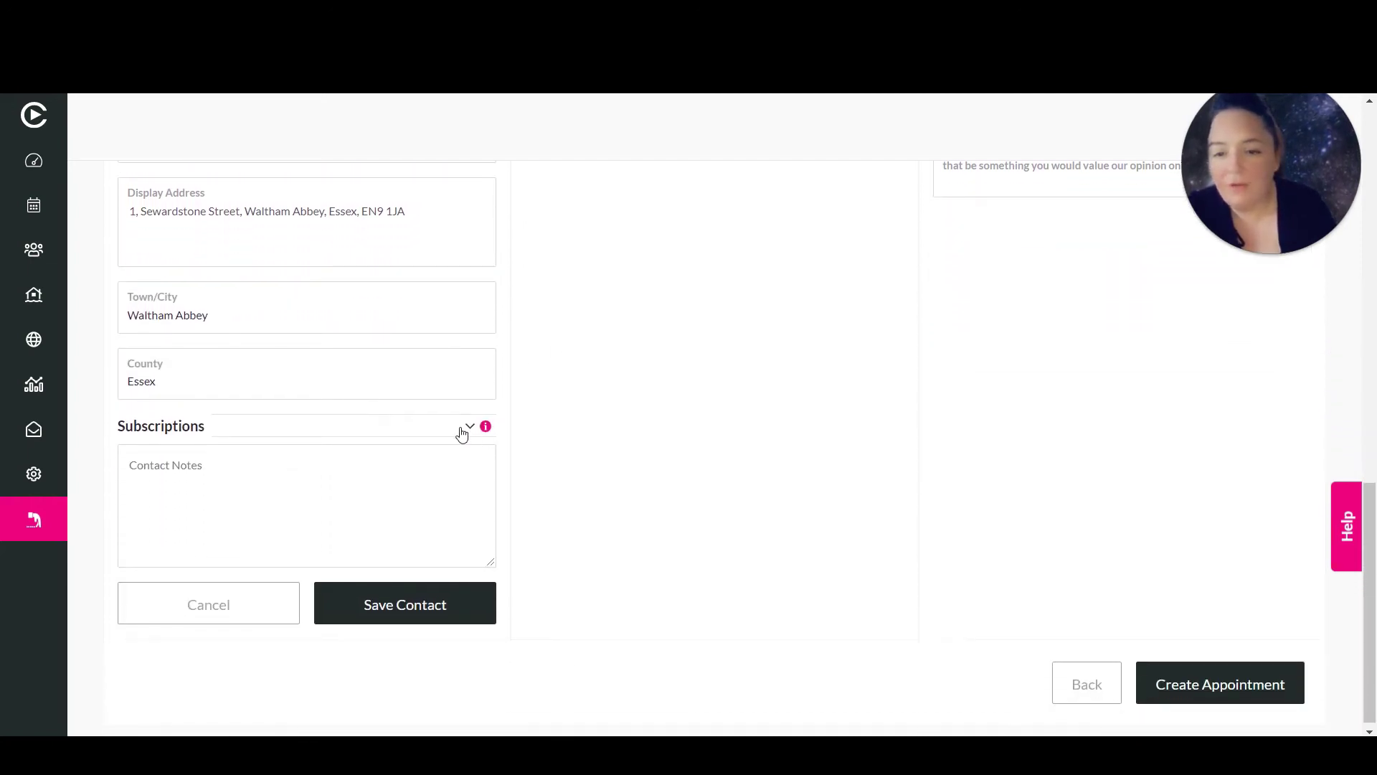
Expand Subscriptions and verify all nine, from Special offers to Surveys & Feedback, are ticked
left_click(470, 429)
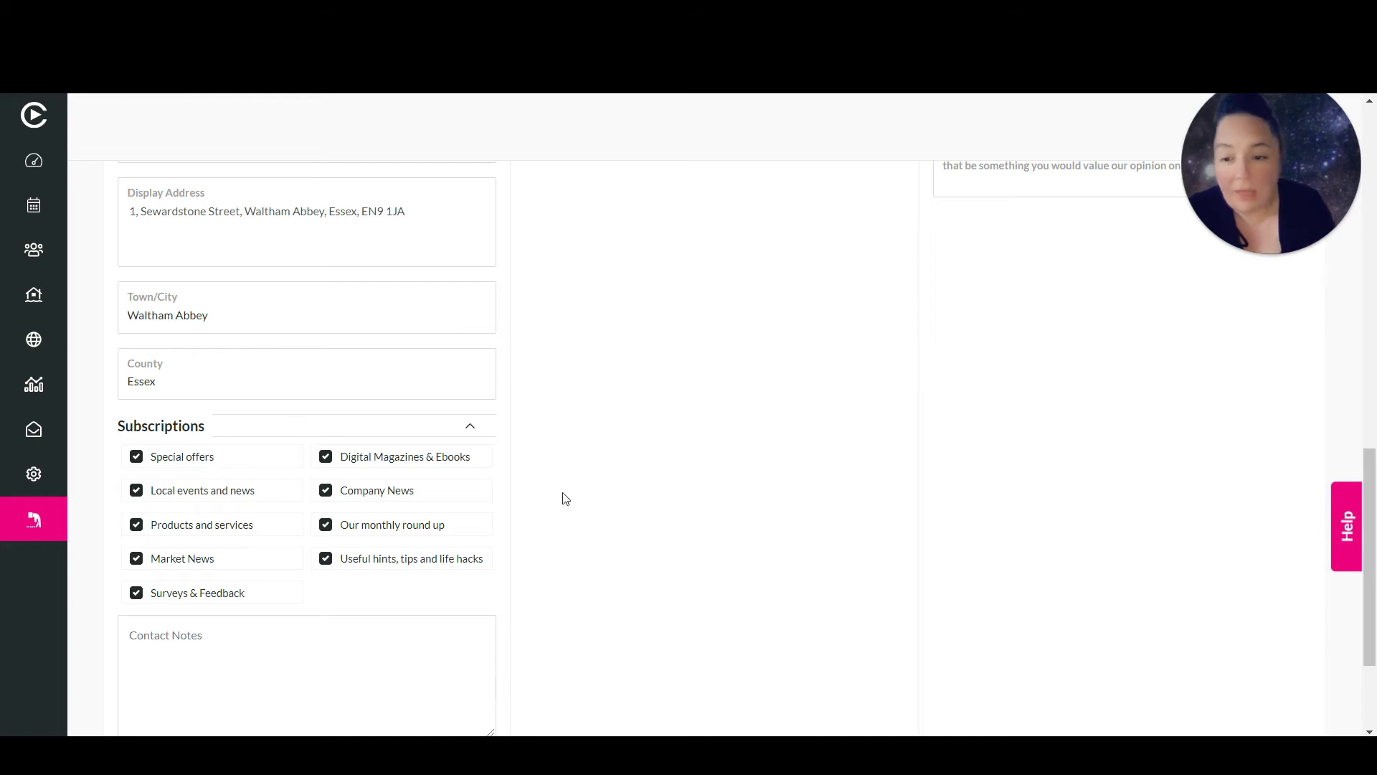
scroll(565, 499, "down", 3)
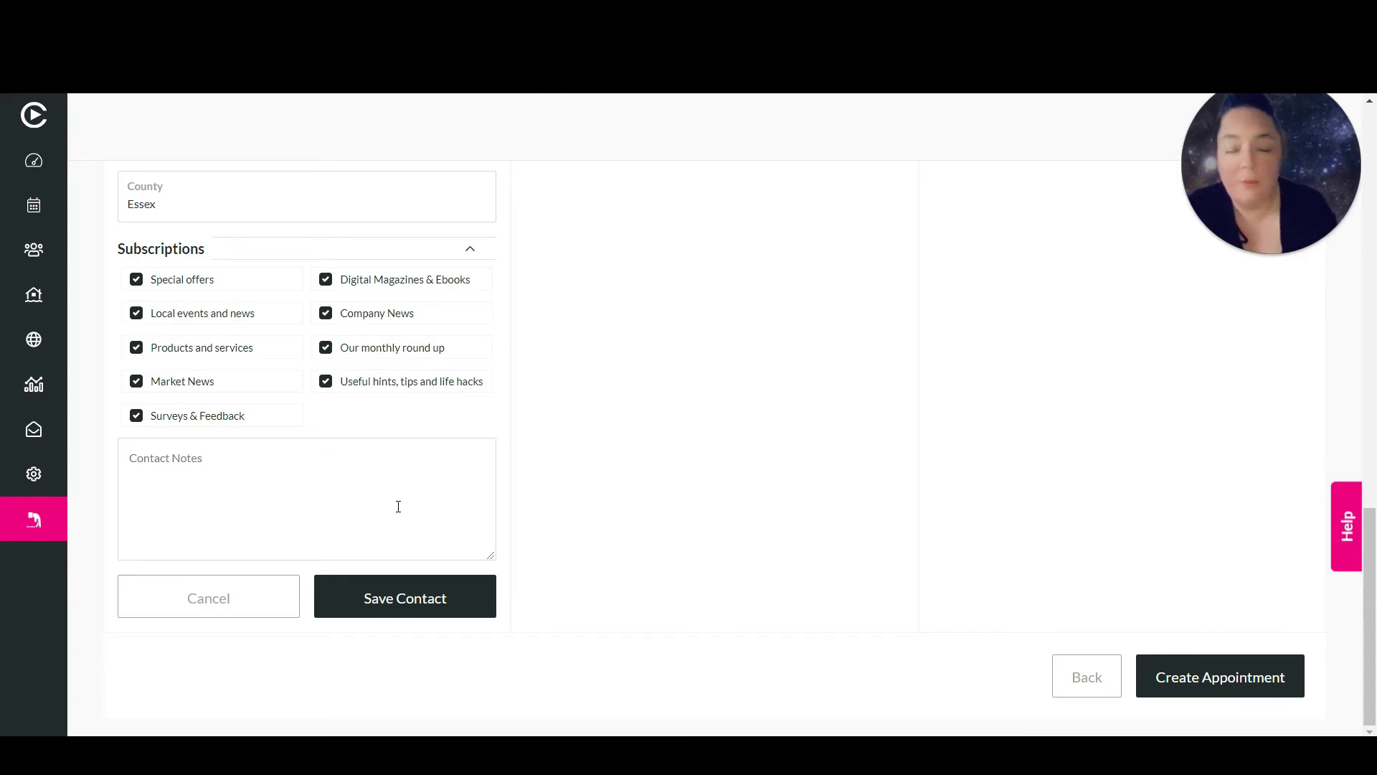
Save the vendor as the appointment's contact and scroll back up to the contact card
left_click(433, 611)
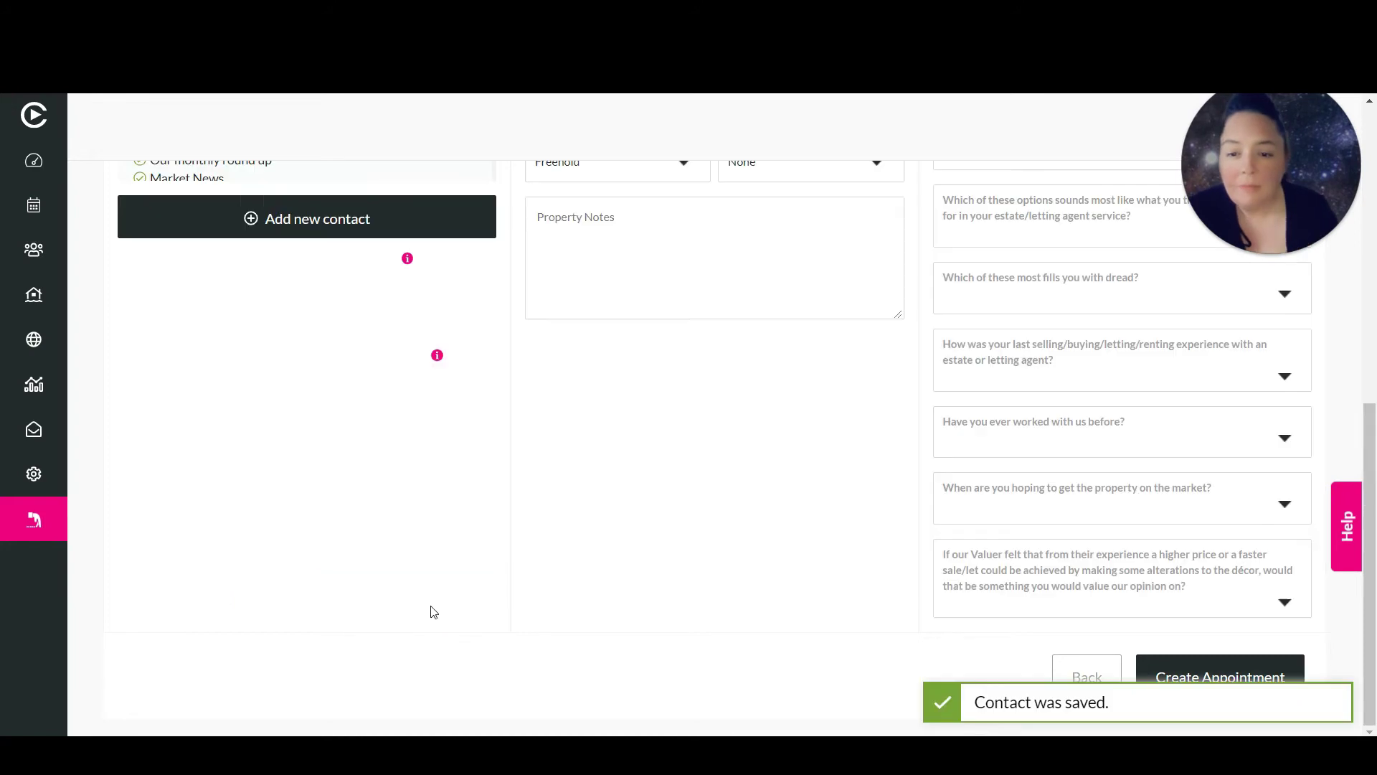
scroll(433, 611, "up", 6)
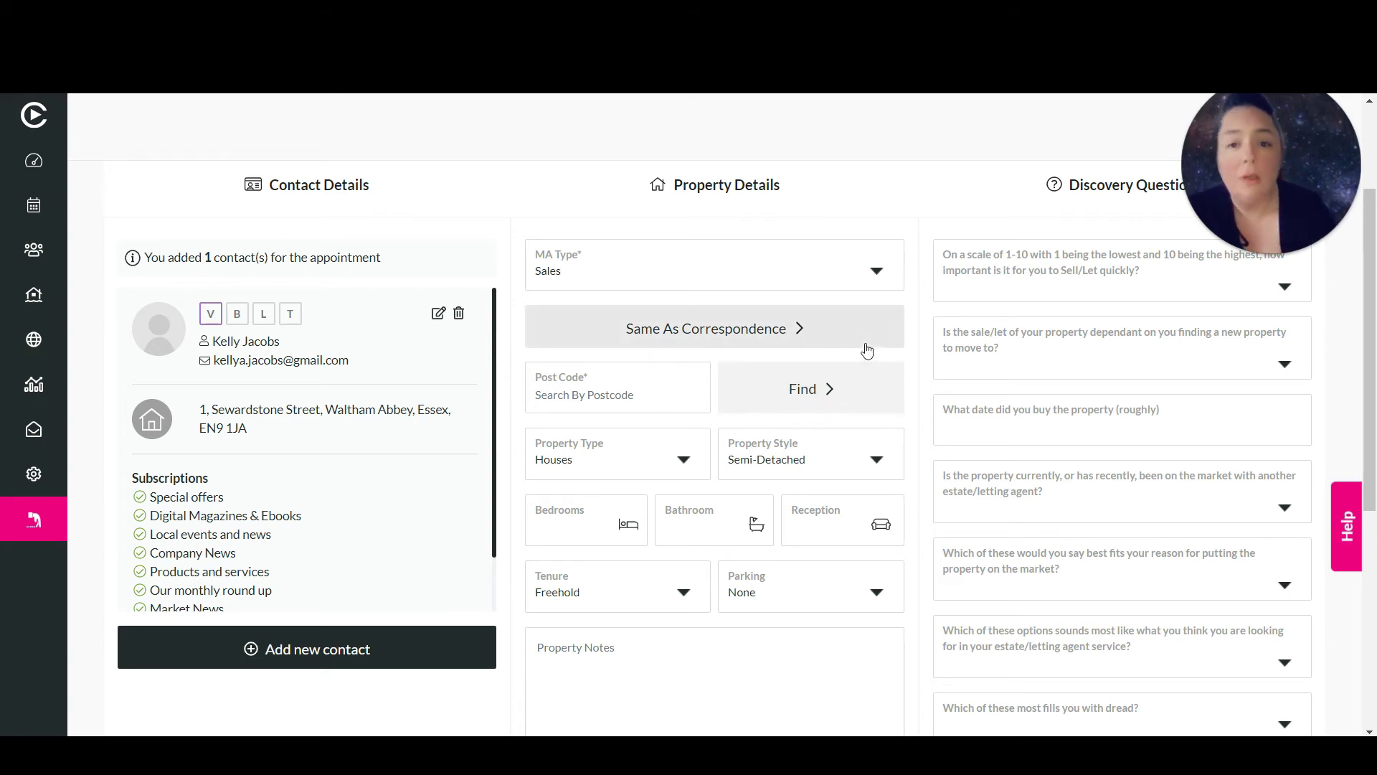
Keep Sales as the MA type and copy the correspondence address into the property address
left_click(881, 281)
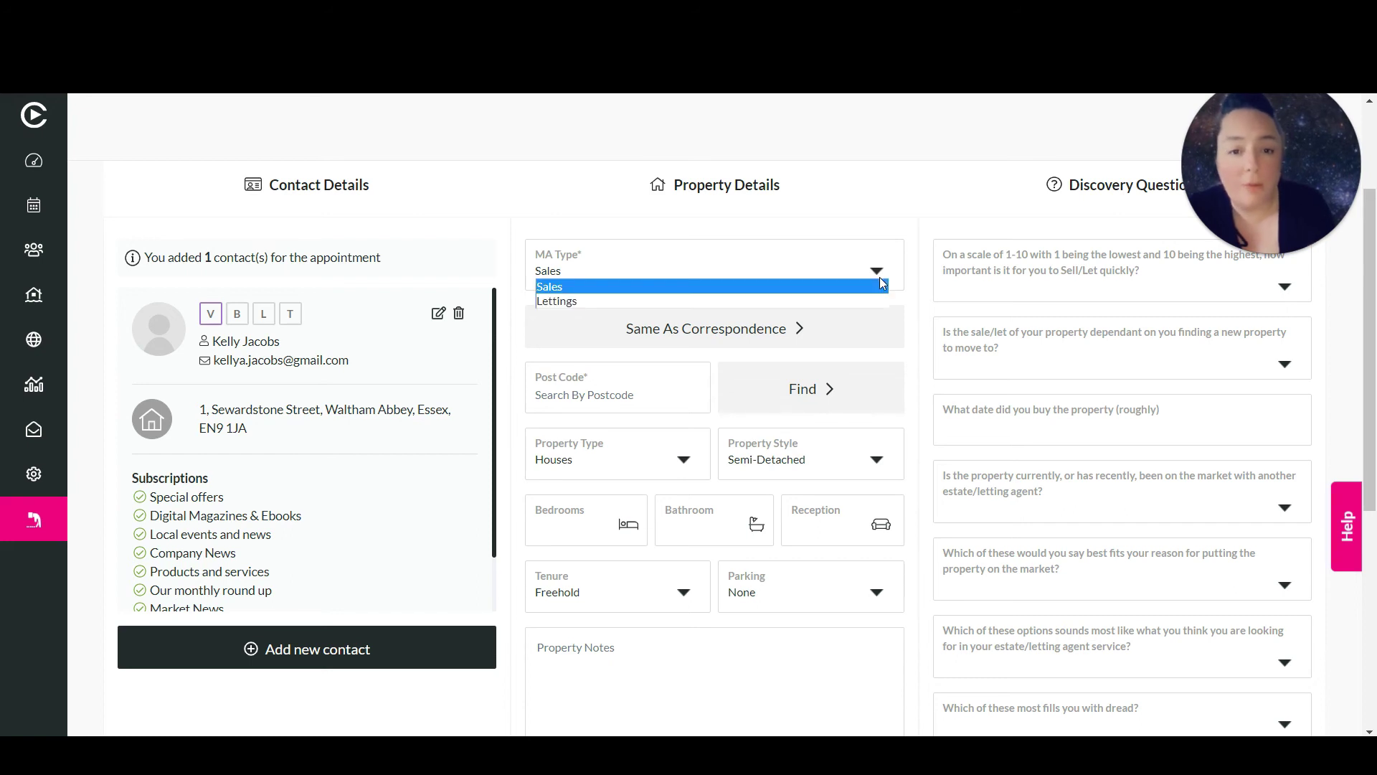
left_click(881, 282)
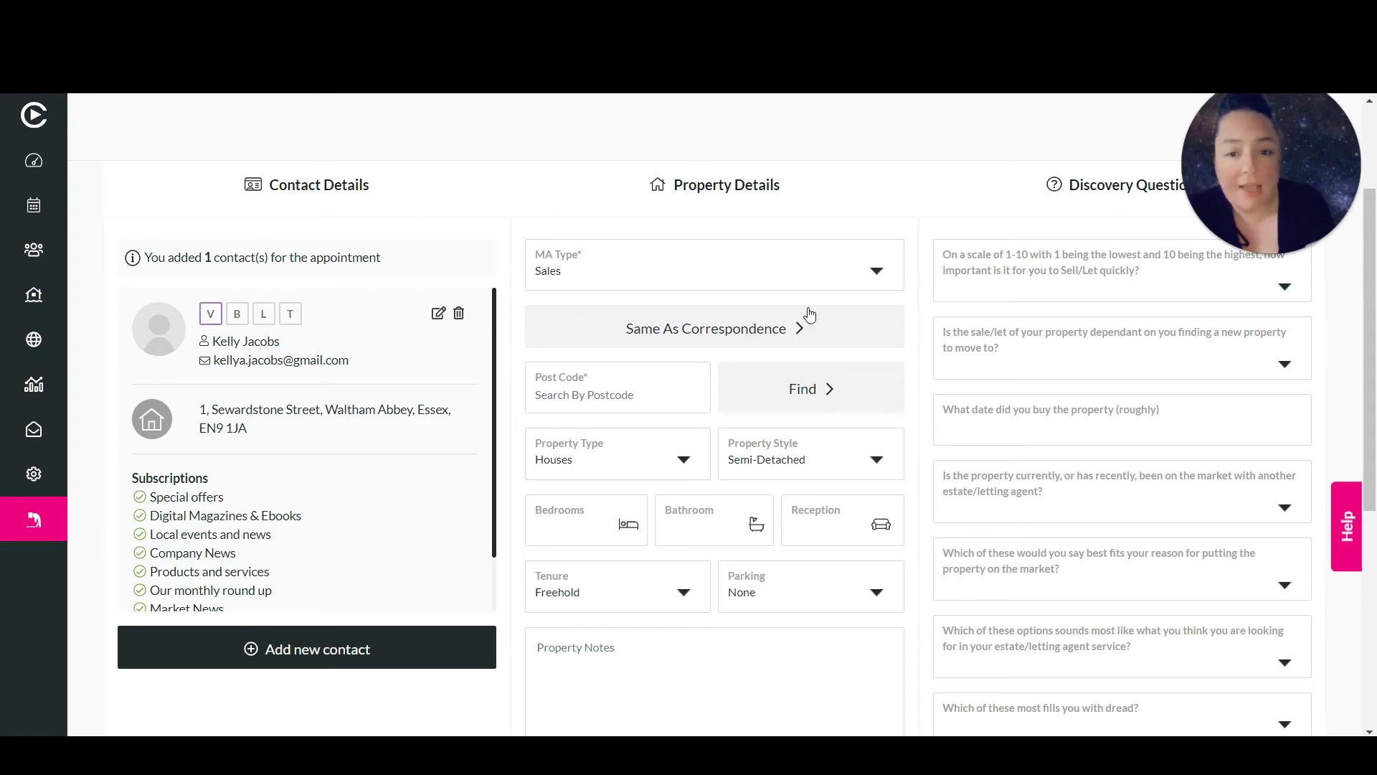
left_click(708, 335)
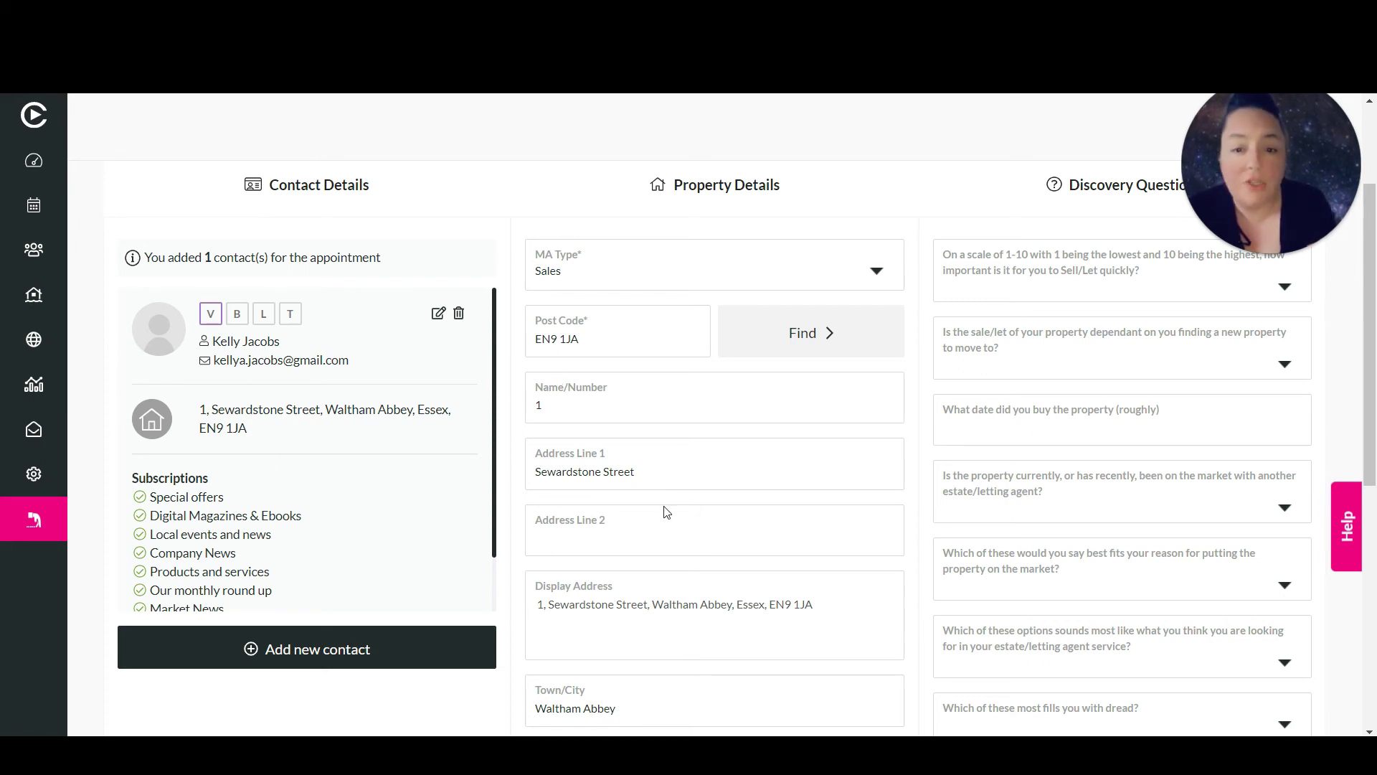
scroll(916, 484, "down", 1)
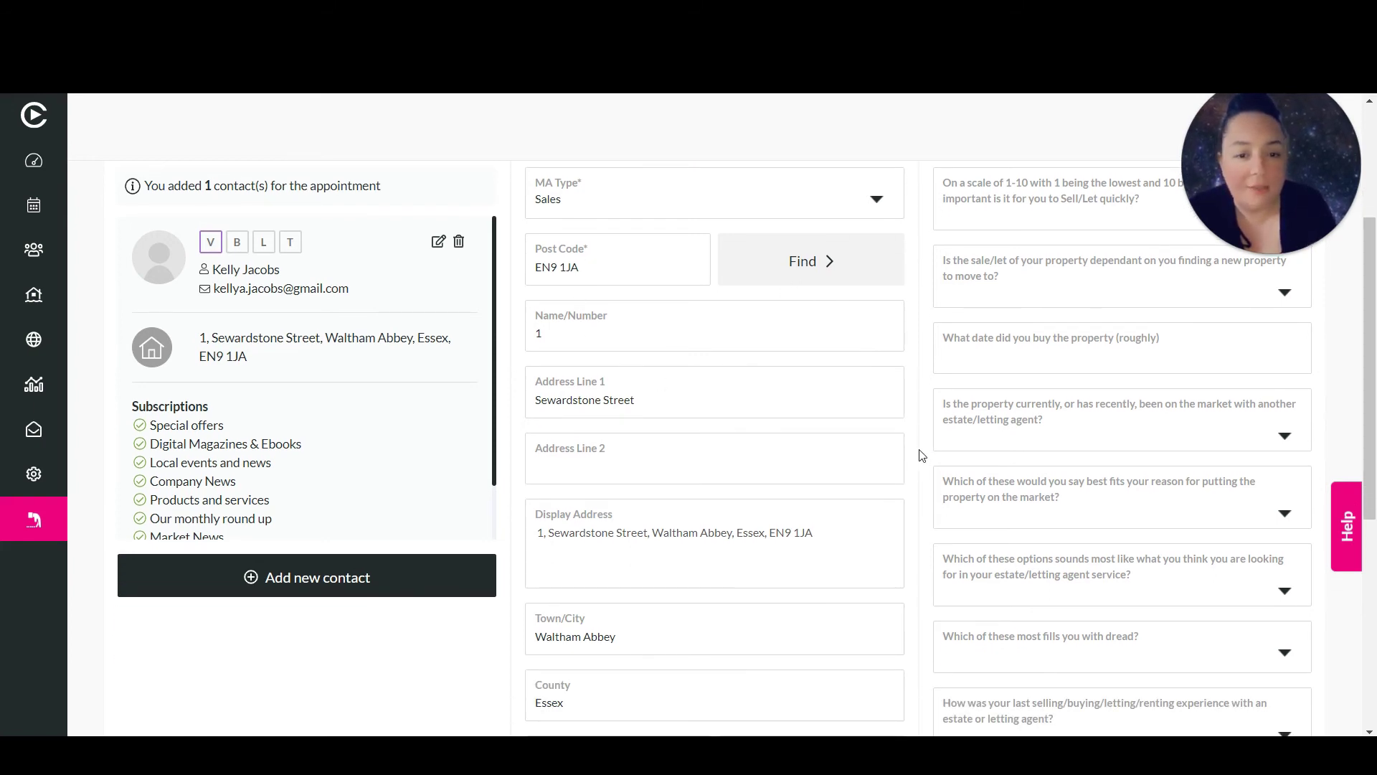
scroll(921, 455, "down", 4)
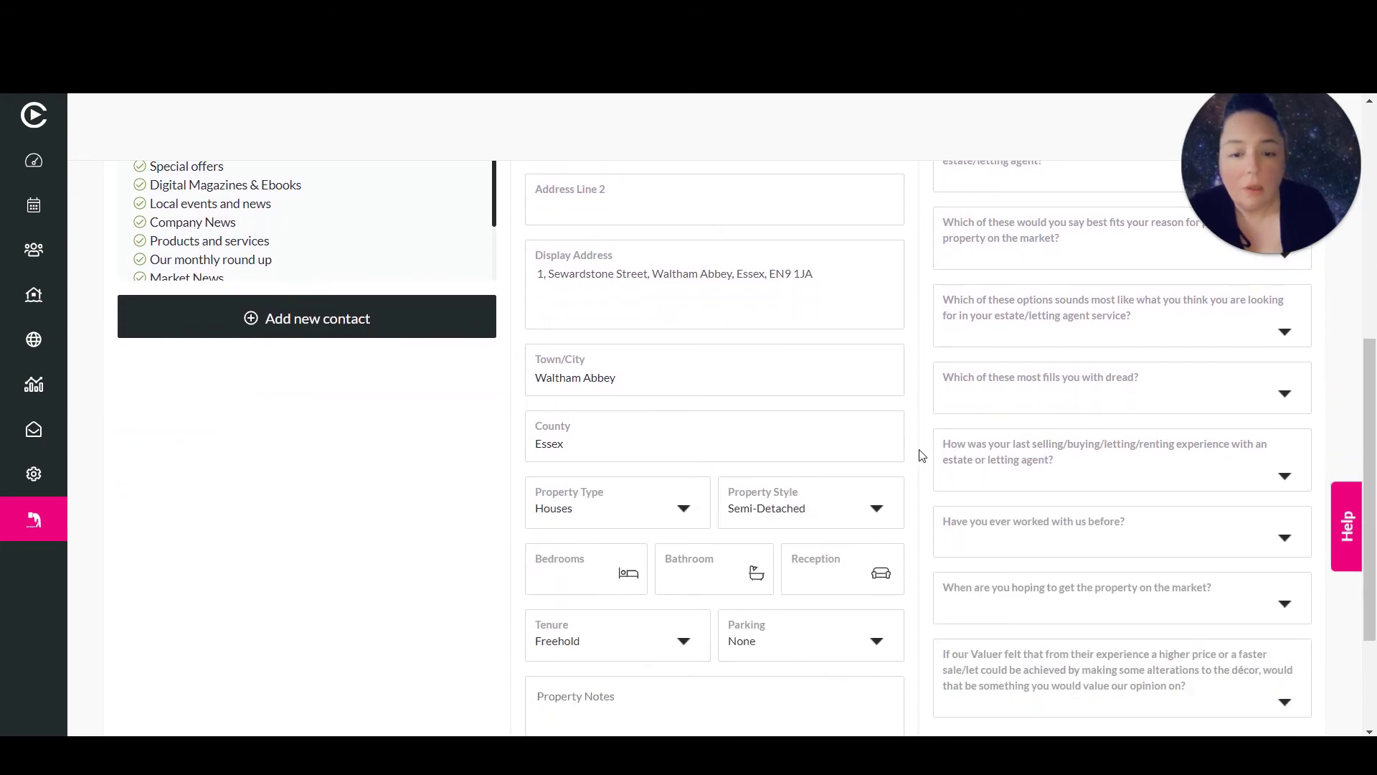
scroll(922, 457, "down", 1)
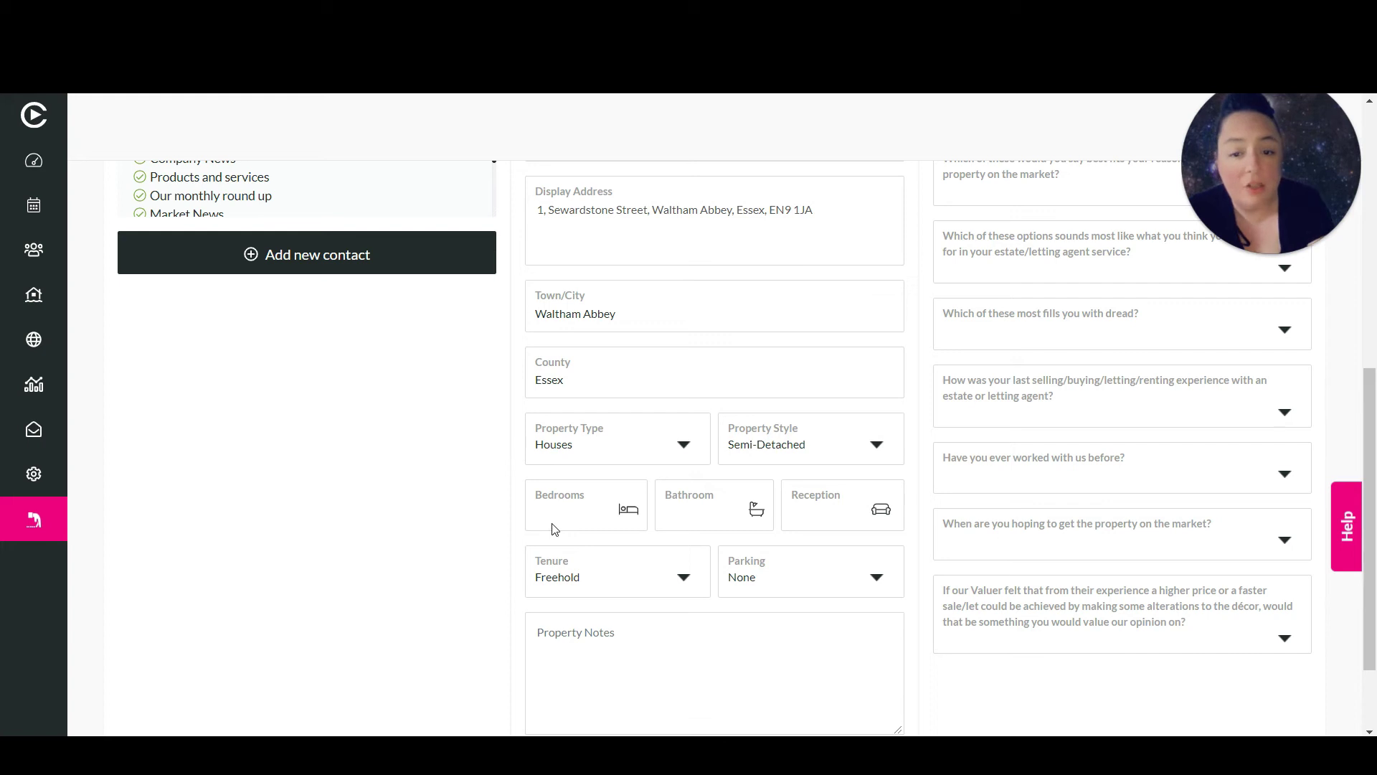
Enter 3 bedrooms, 2 bathrooms and 2 reception rooms, then review the property details
type("3")
left_click(681, 517)
type("2")
left_click(835, 513)
type("2")
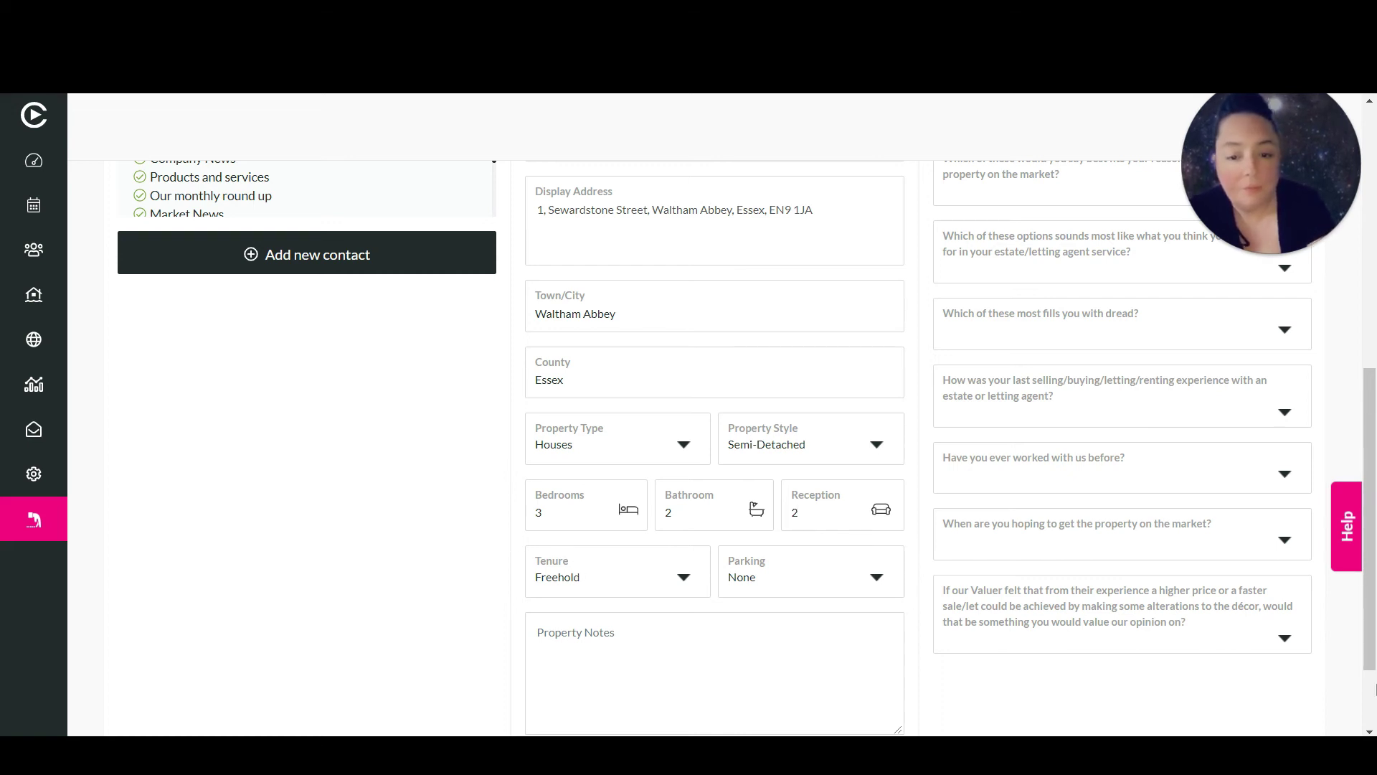
scroll(1274, 635, "down", 2)
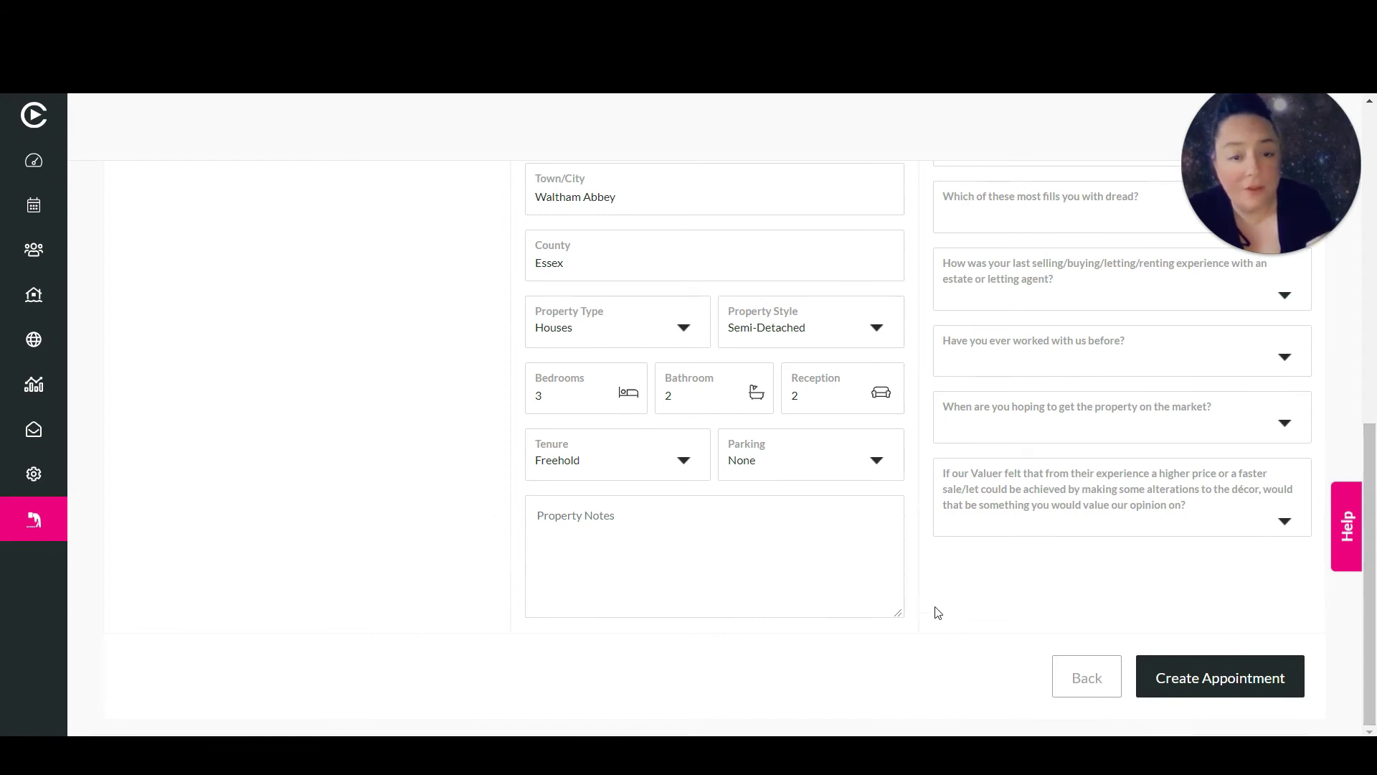
left_click_drag(1371, 529, 1374, 239)
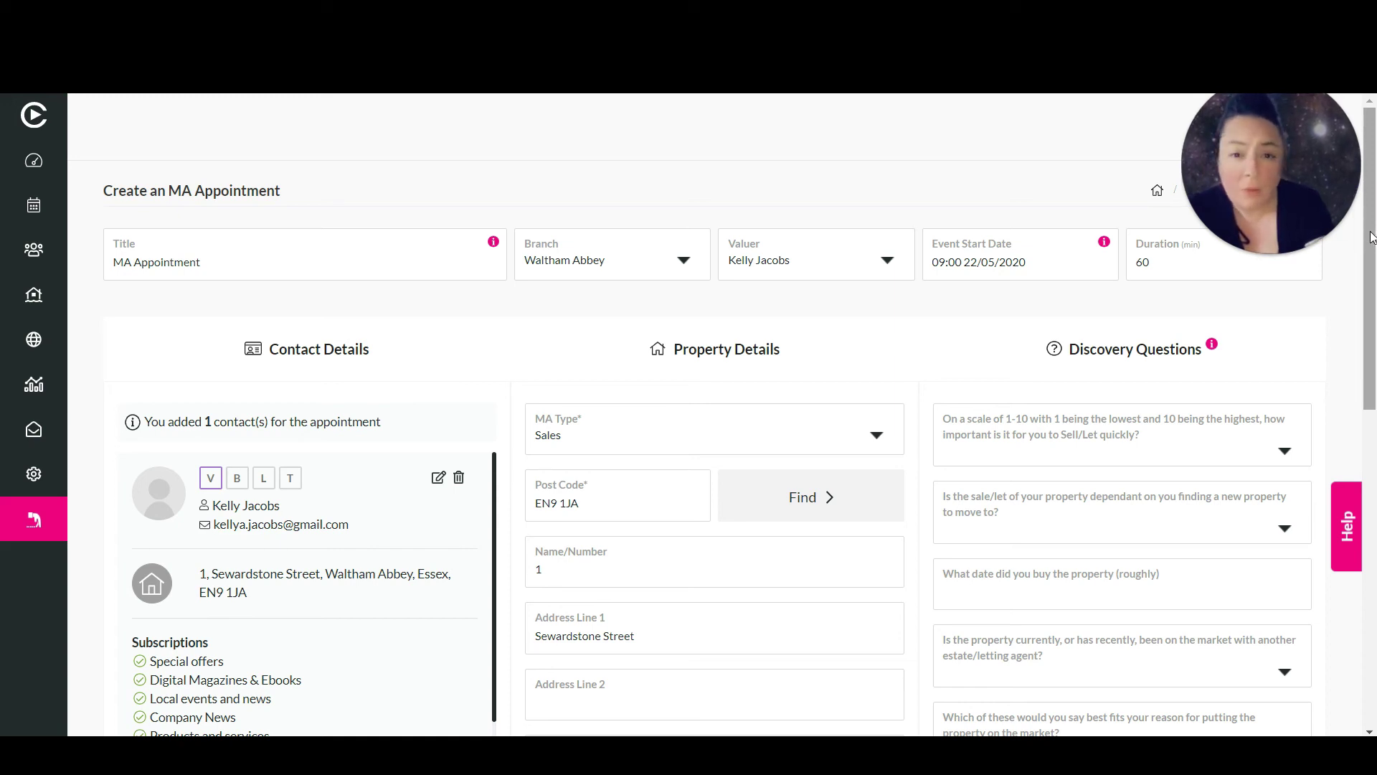
left_click_drag(1372, 236, 1310, 643)
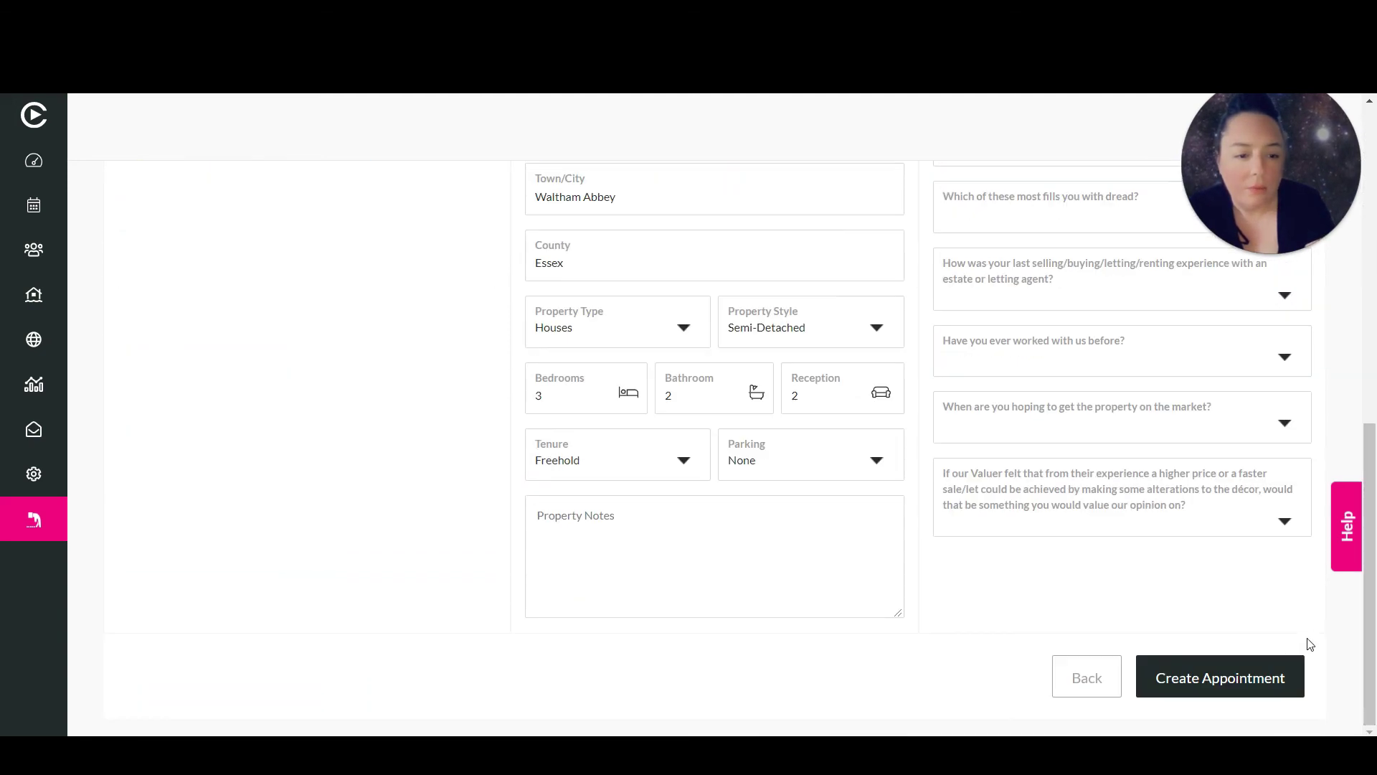
Create the appointment and expand its Contact and Property sections on the summary page
left_click(1230, 683)
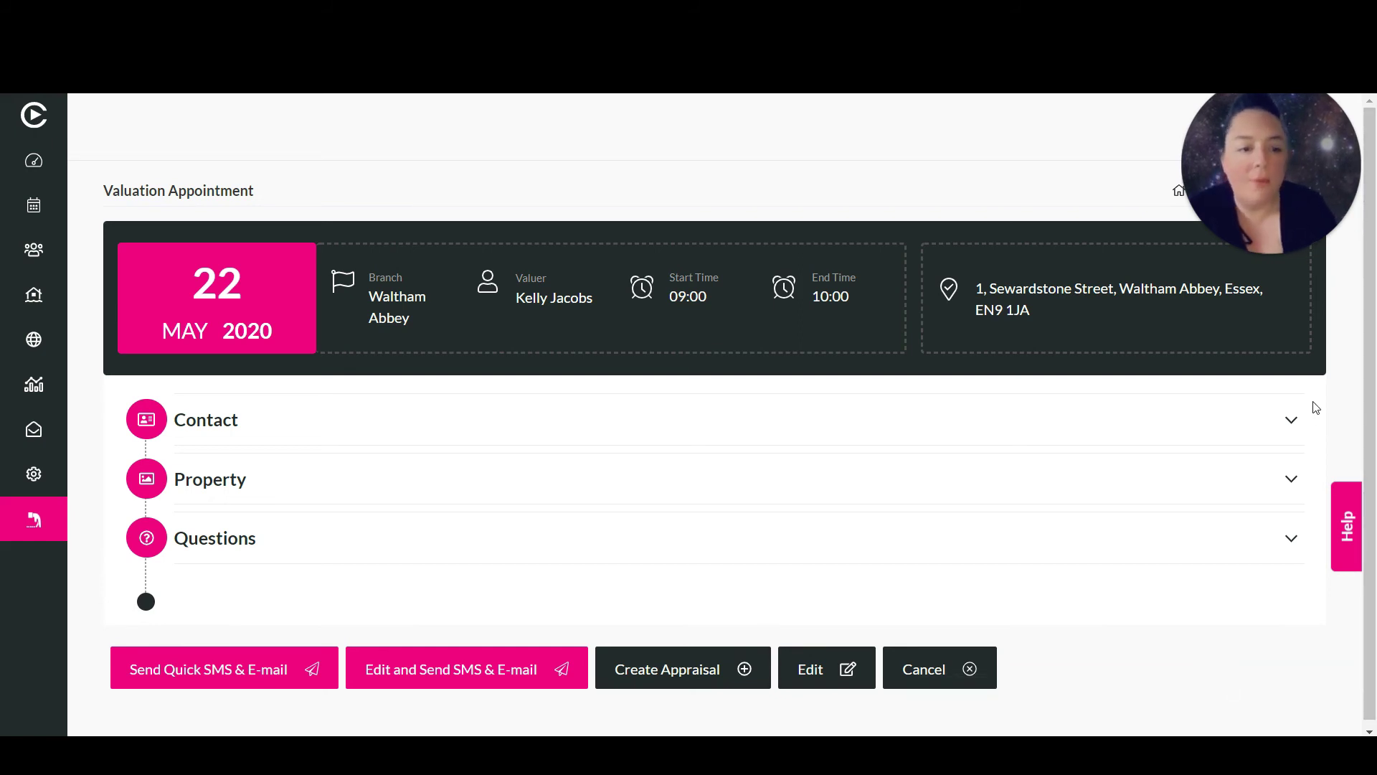
left_click(1294, 422)
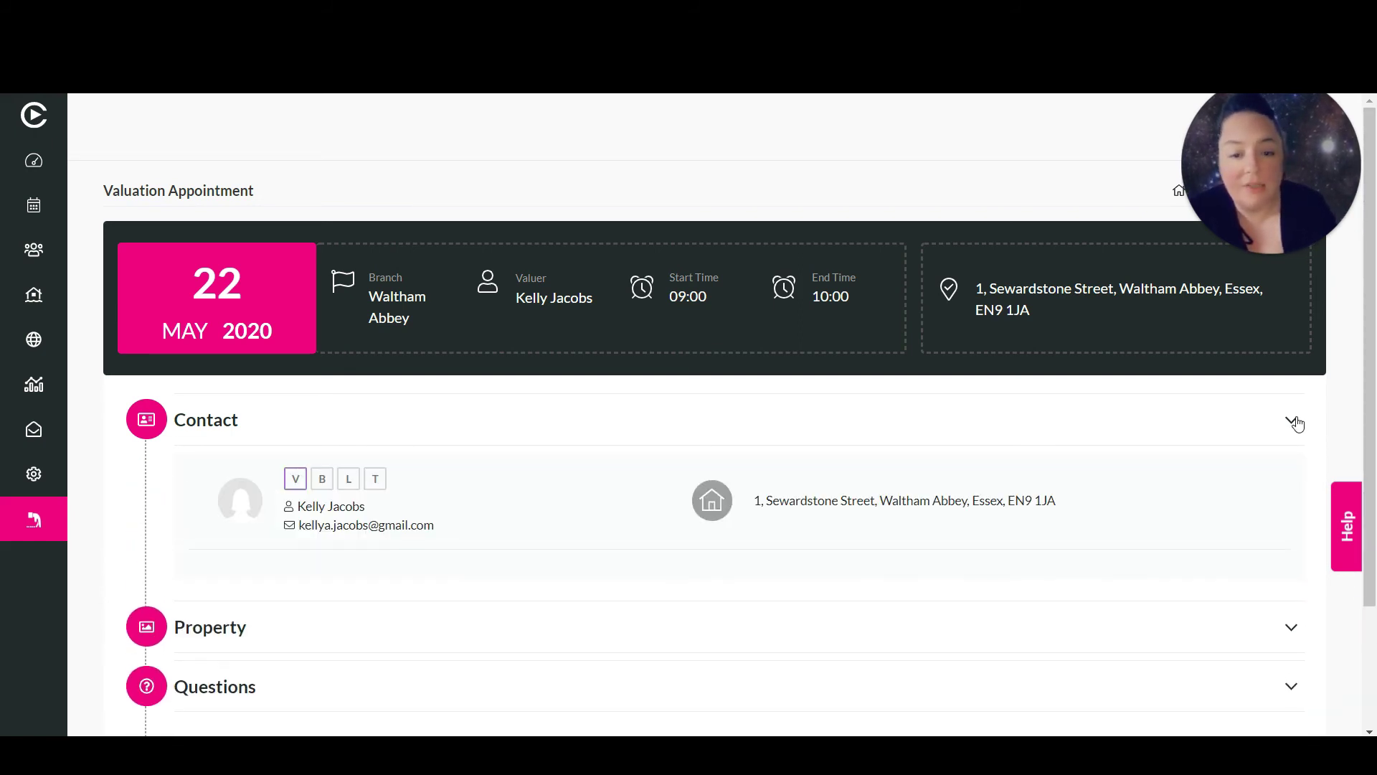
scroll(1367, 423, "down", 1)
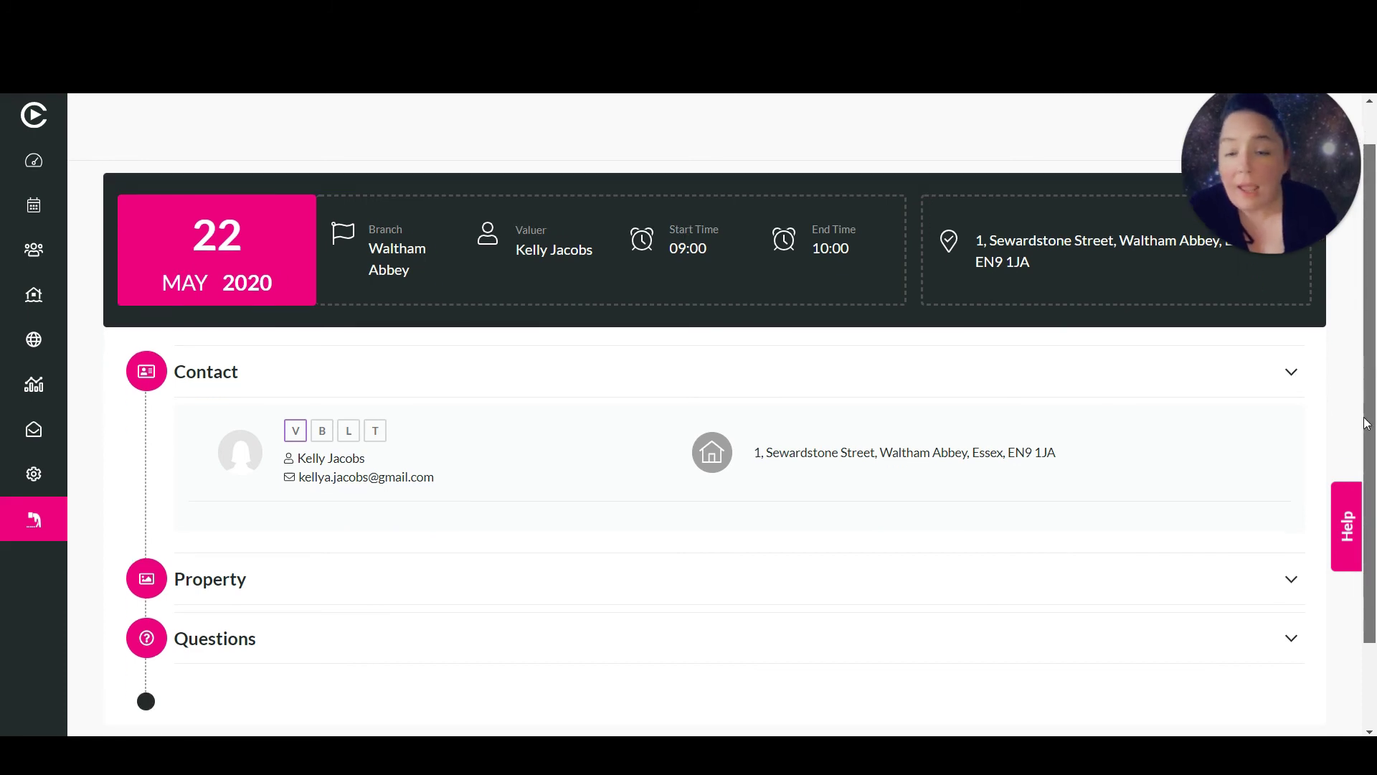
scroll(1367, 423, "down", 2)
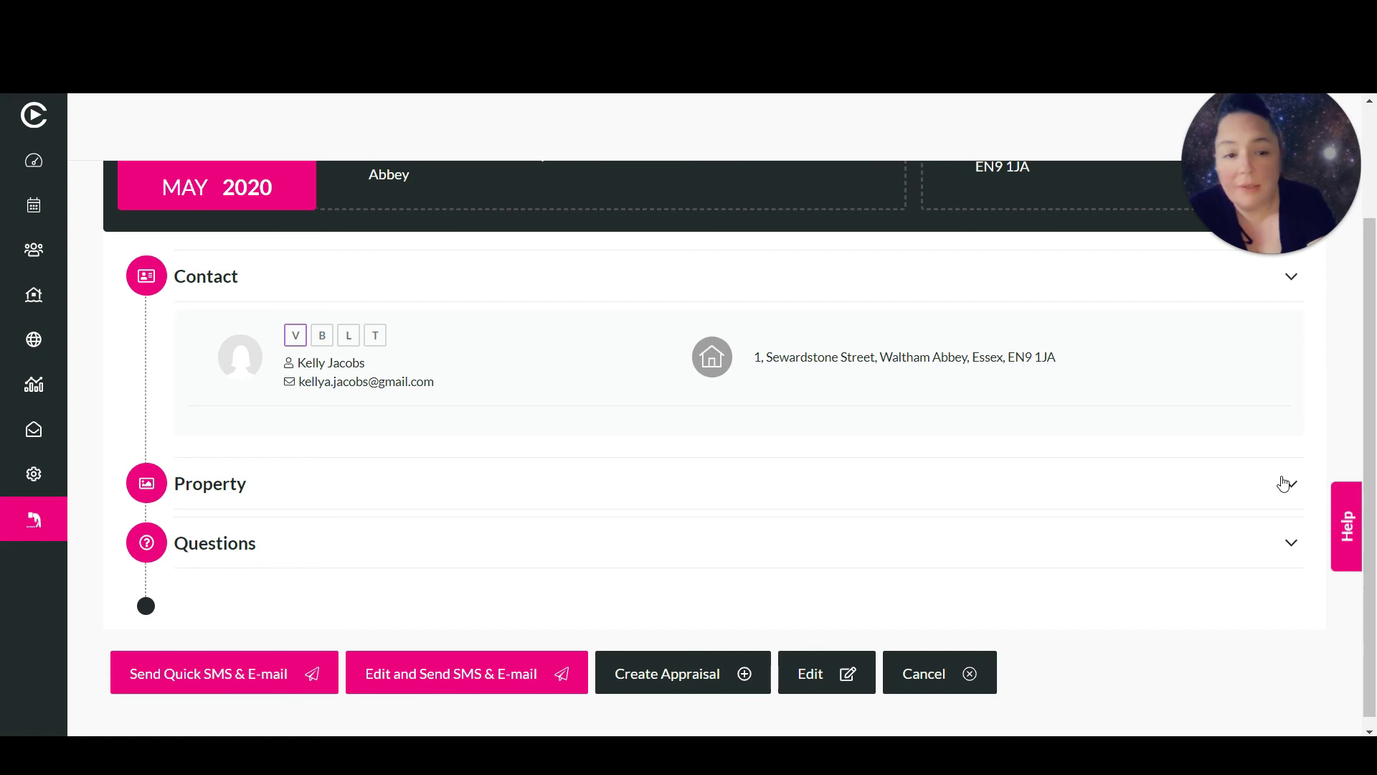
left_click(1292, 482)
left_click_drag(1370, 423, 1370, 514)
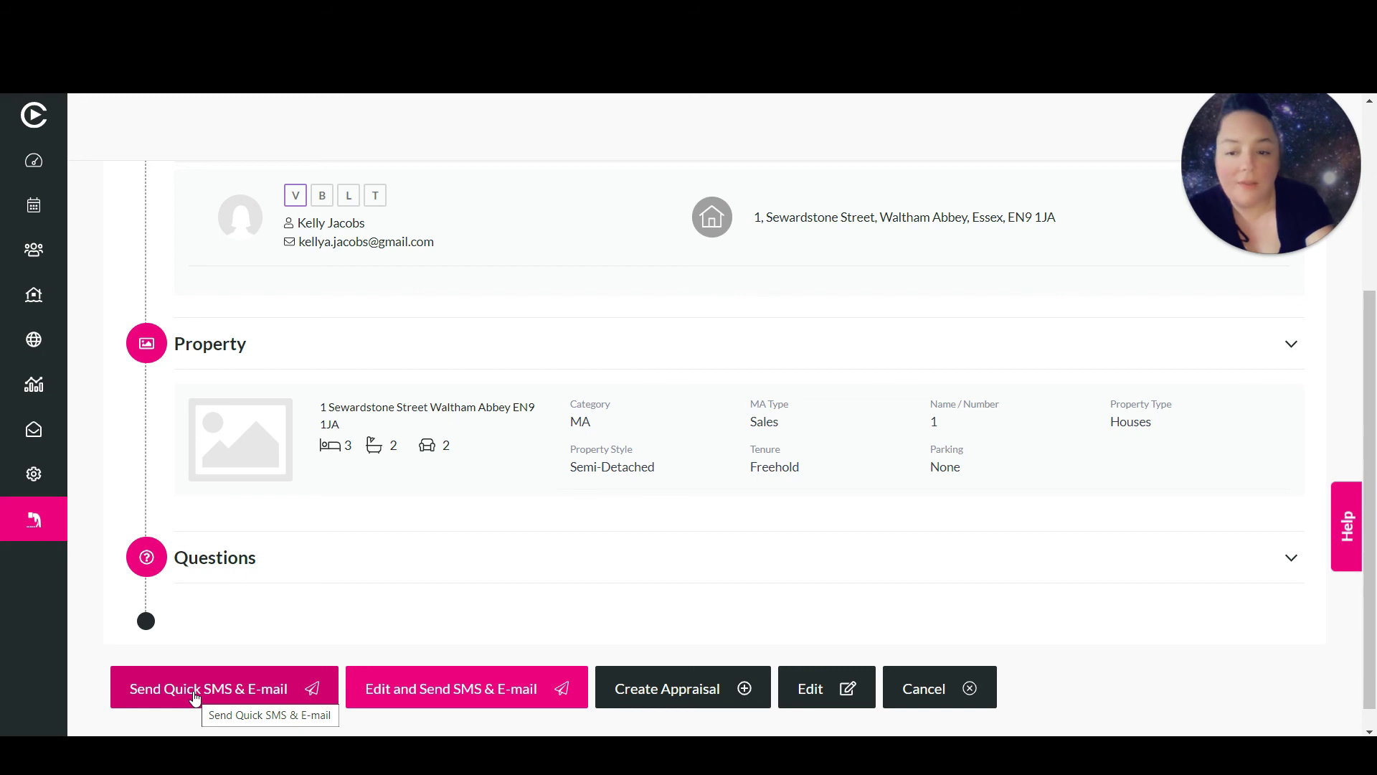
left_click(459, 689)
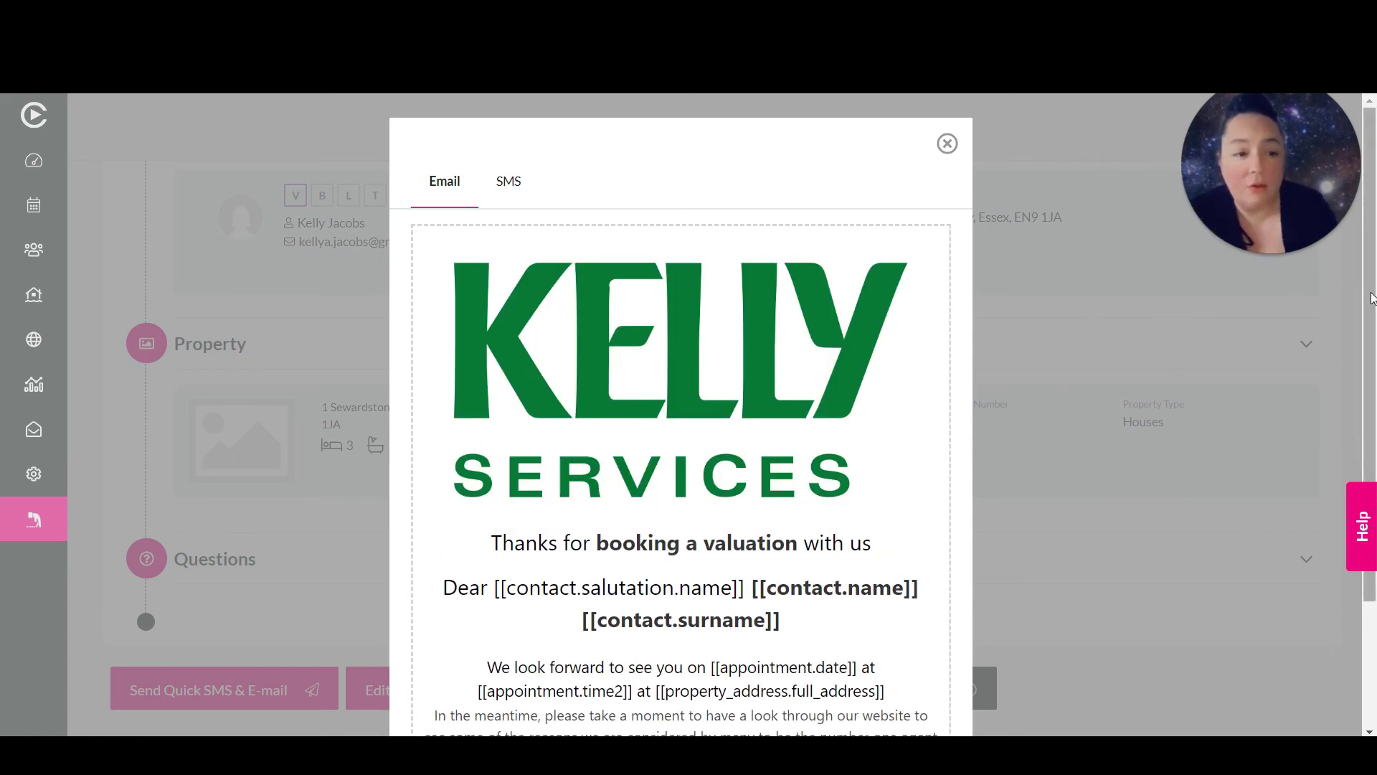
scroll(1369, 349, "down", 1)
scroll(1369, 350, "down", 2)
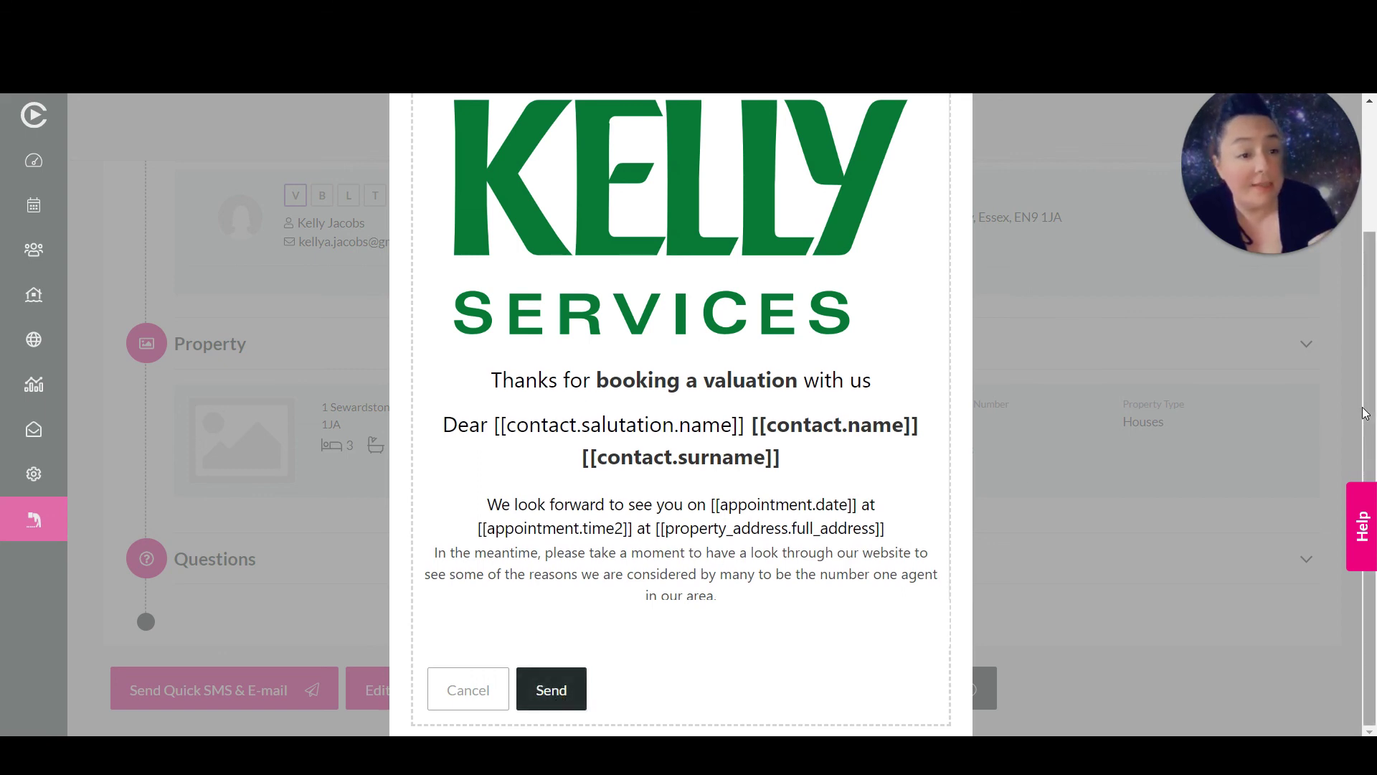
scroll(1369, 400, "up", 3)
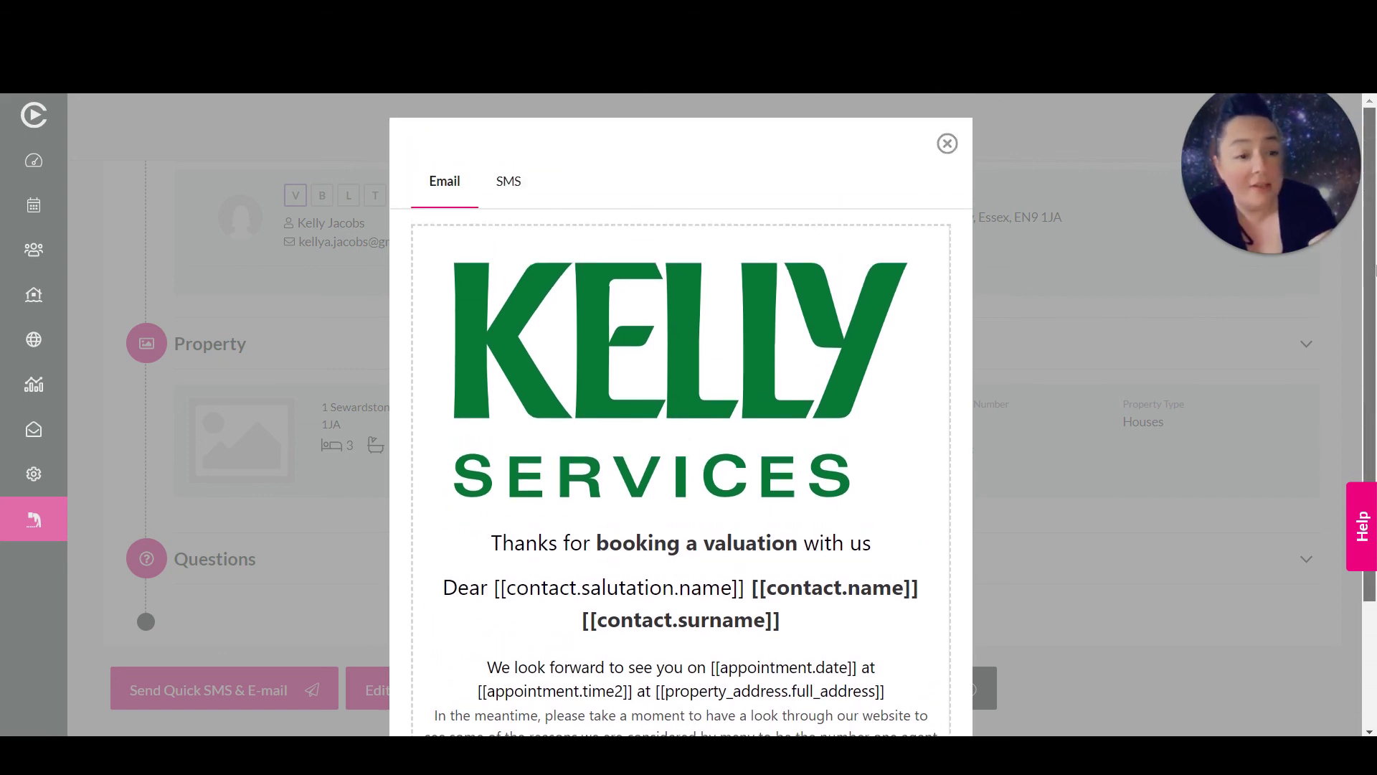
left_click(521, 189)
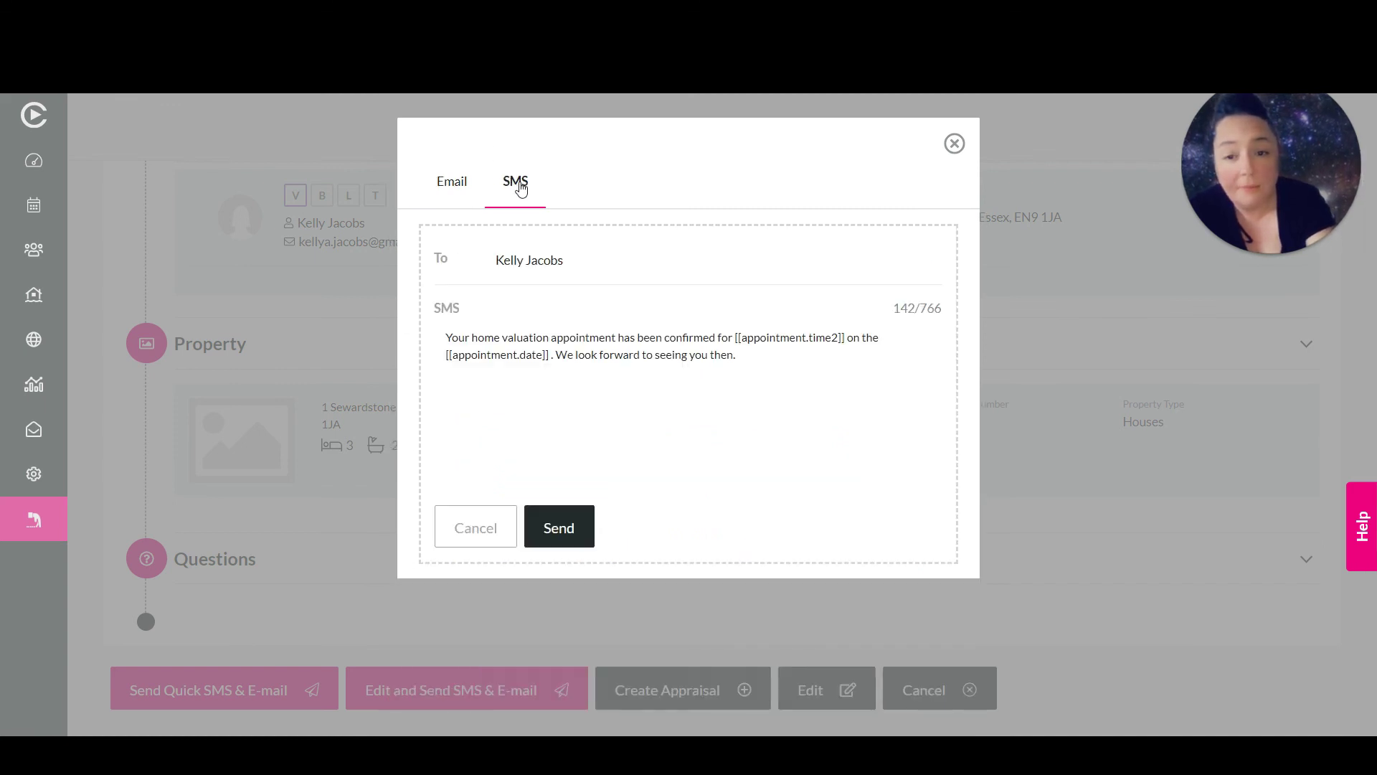
left_click(953, 144)
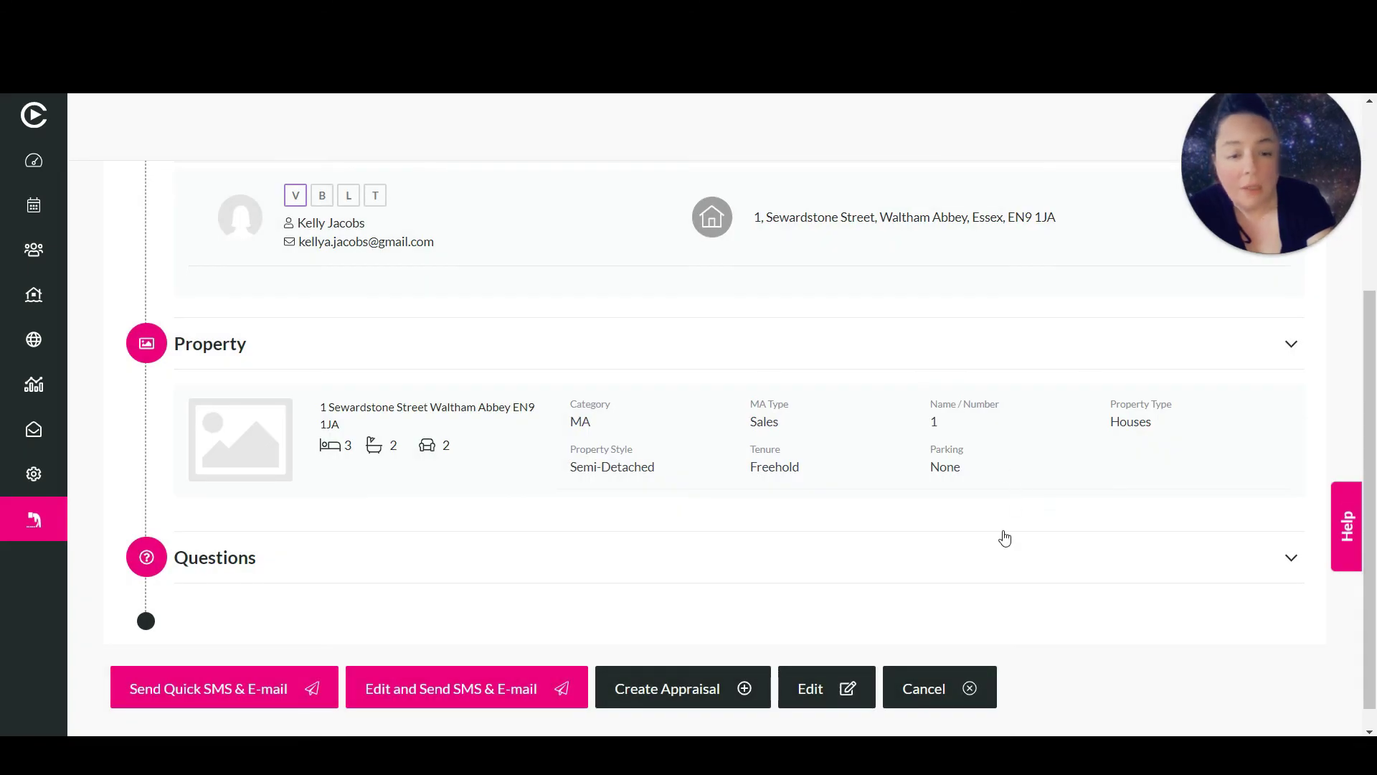